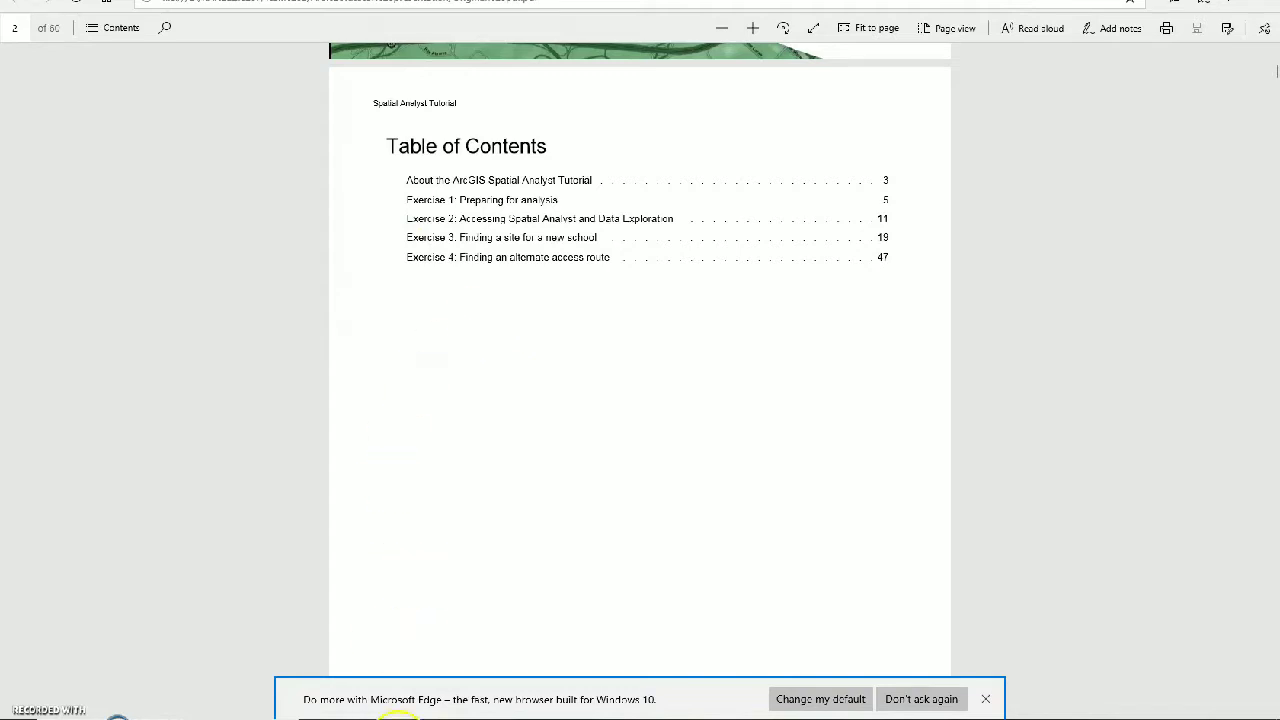
# Switch to ArcMap and dismiss the Getting Started dialog without opening a map
pyautogui.moveTo(400, 712)
pyautogui.click(405, 676)
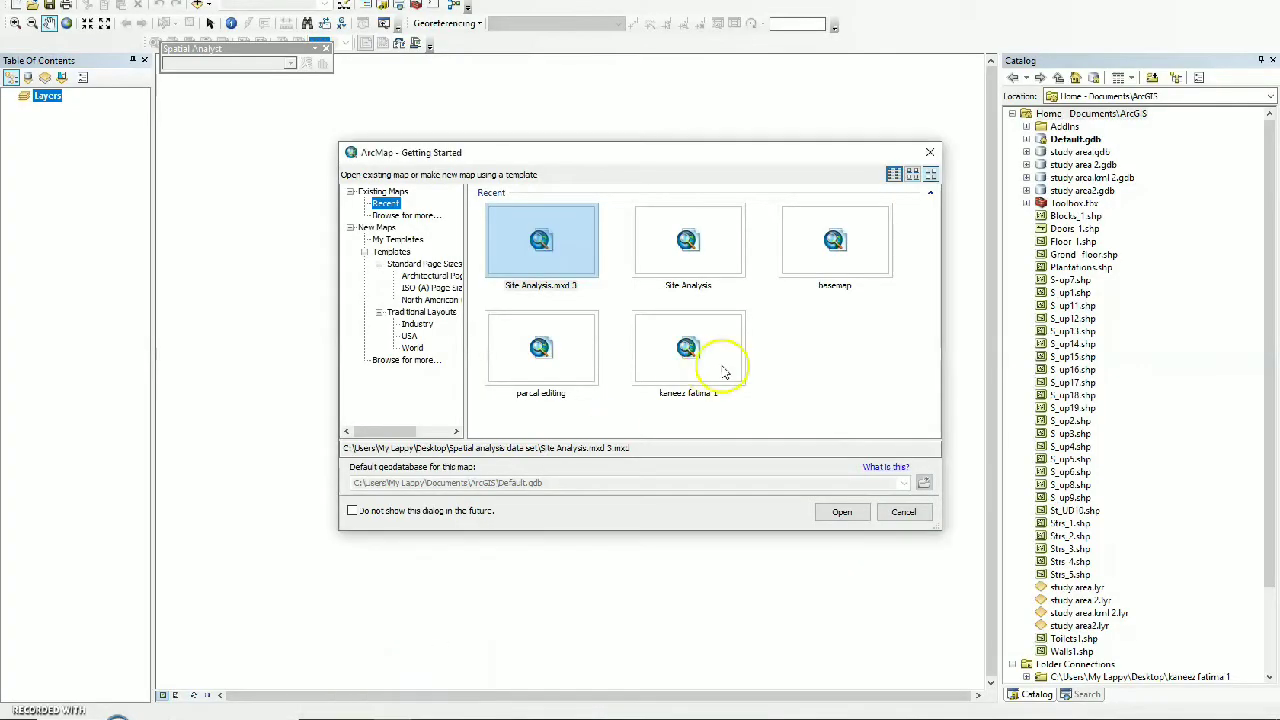
pyautogui.click(930, 152)
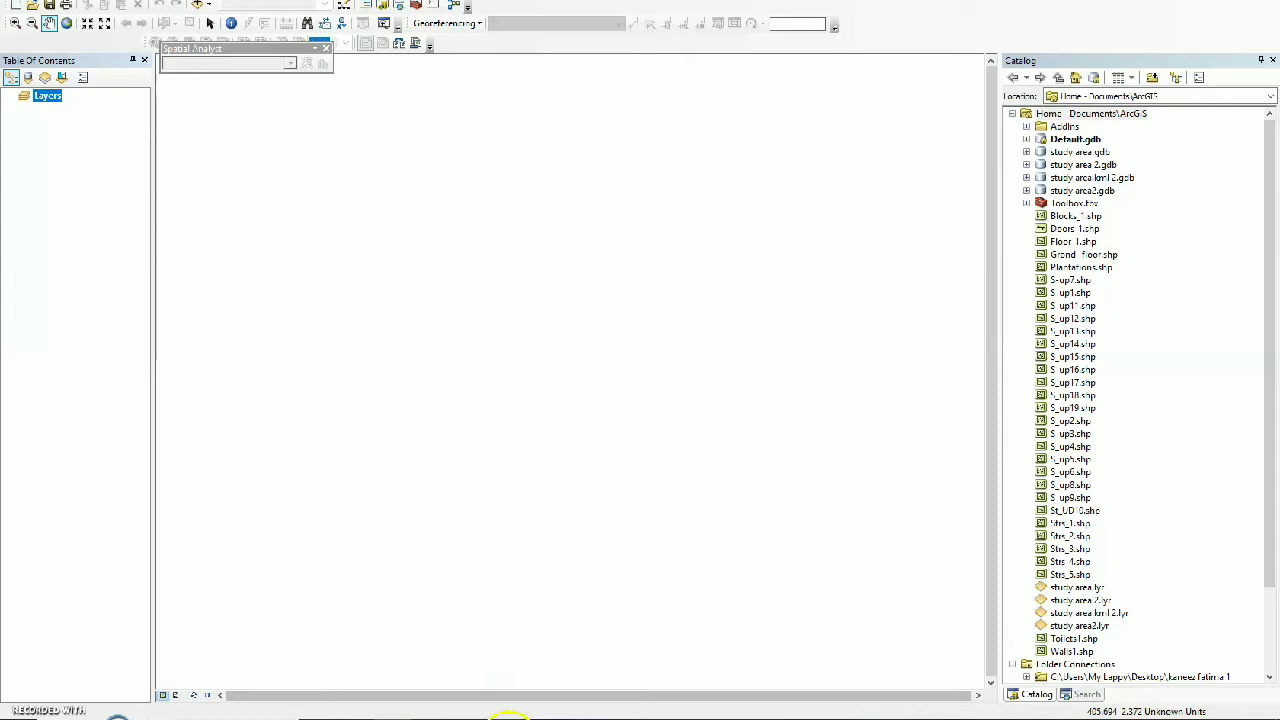
# Add the destination, elevation, landuse, rec_sites, roads and schools datasets from Stowe.gdb to the map
pyautogui.moveTo(509, 716)
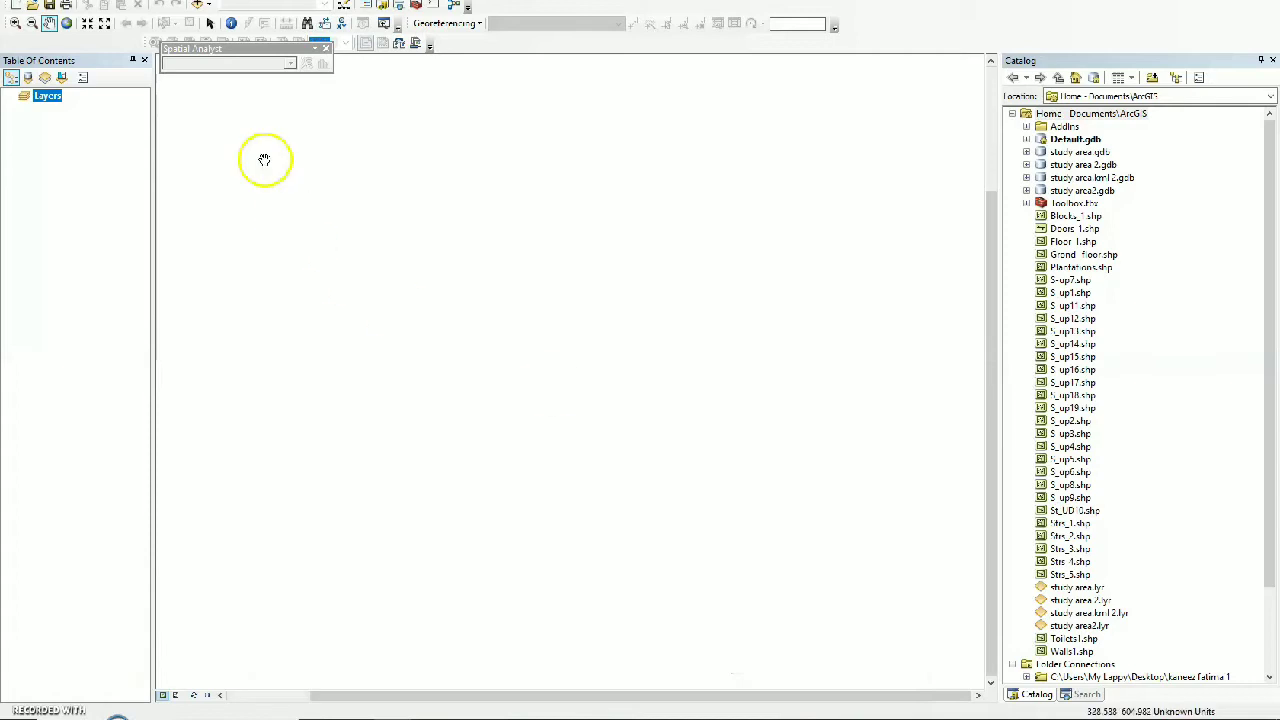
pyautogui.click(196, 7)
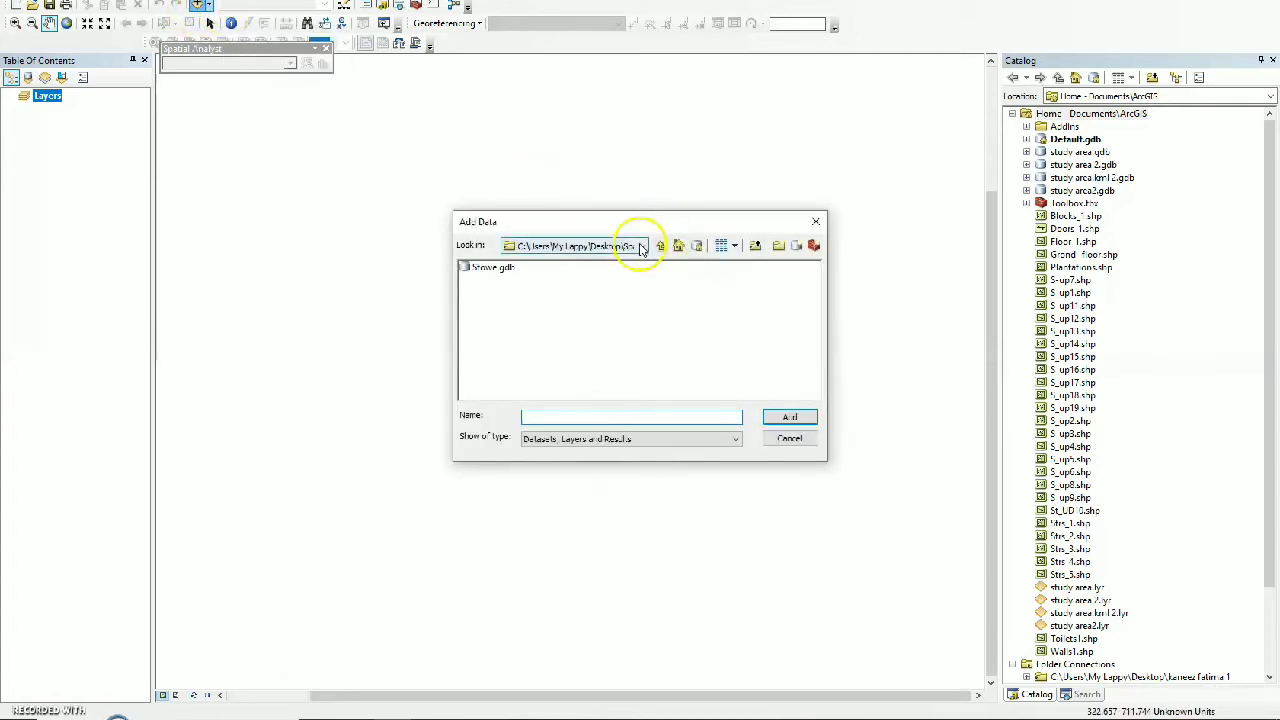
pyautogui.doubleClick(492, 268)
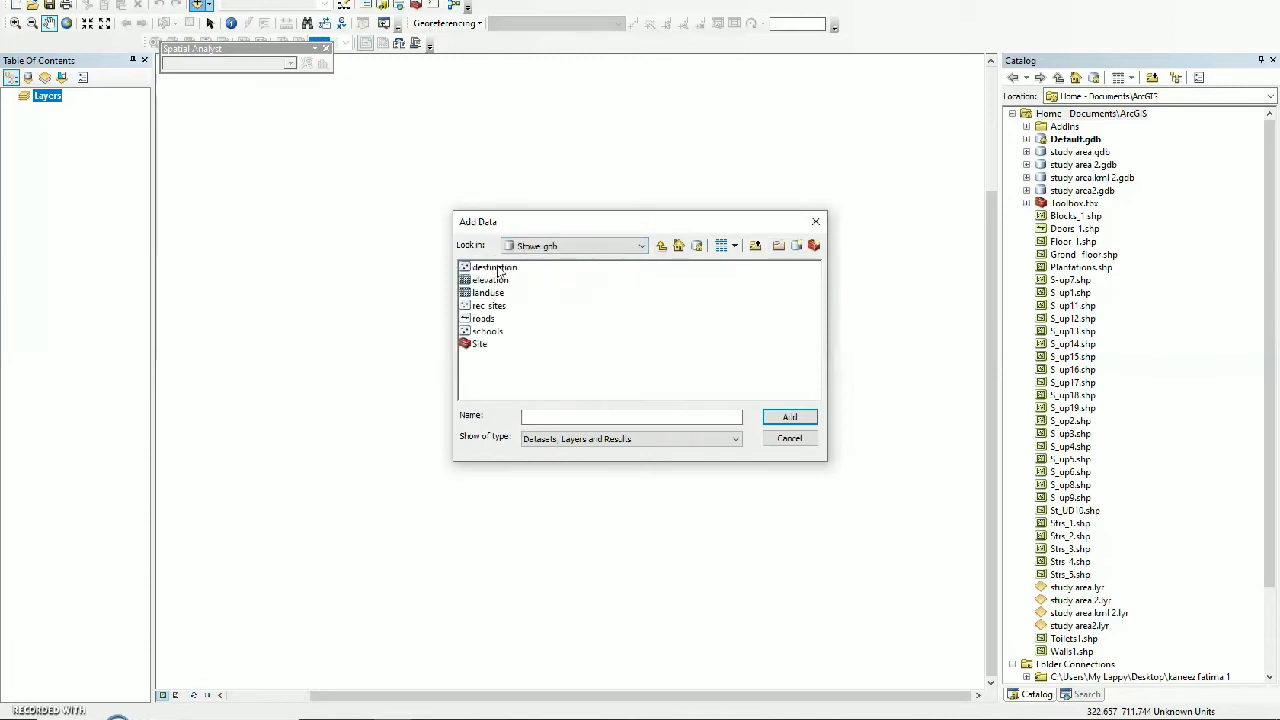
pyautogui.moveTo(507, 337); pyautogui.dragTo(492, 272)
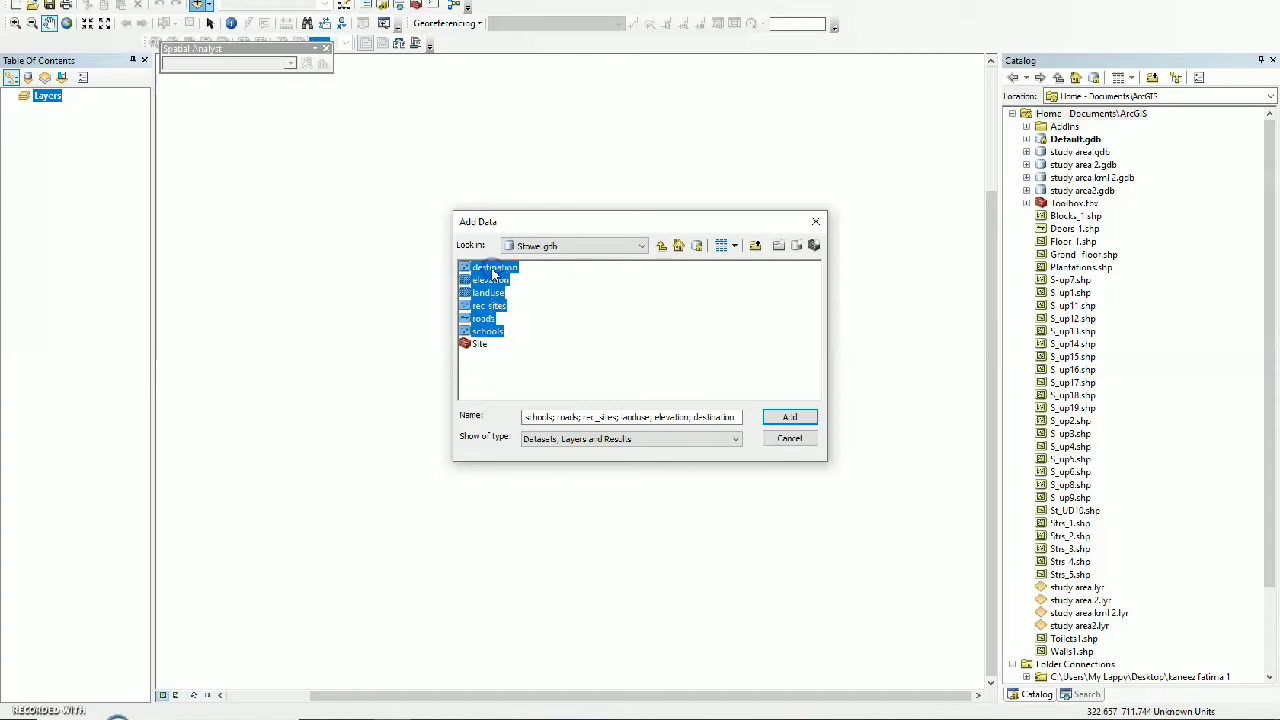
pyautogui.click(800, 418)
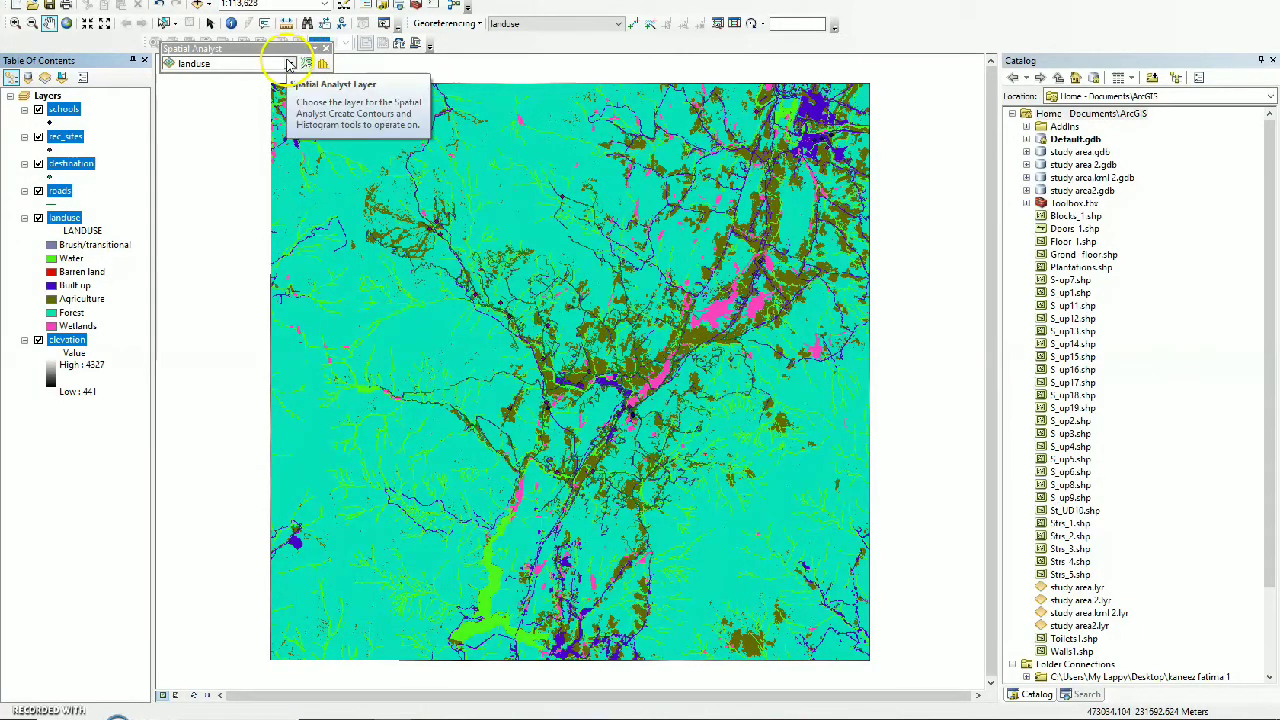
# Set elevation as the Spatial Analyst layer and activate the Create Contour tool
pyautogui.click(289, 63)
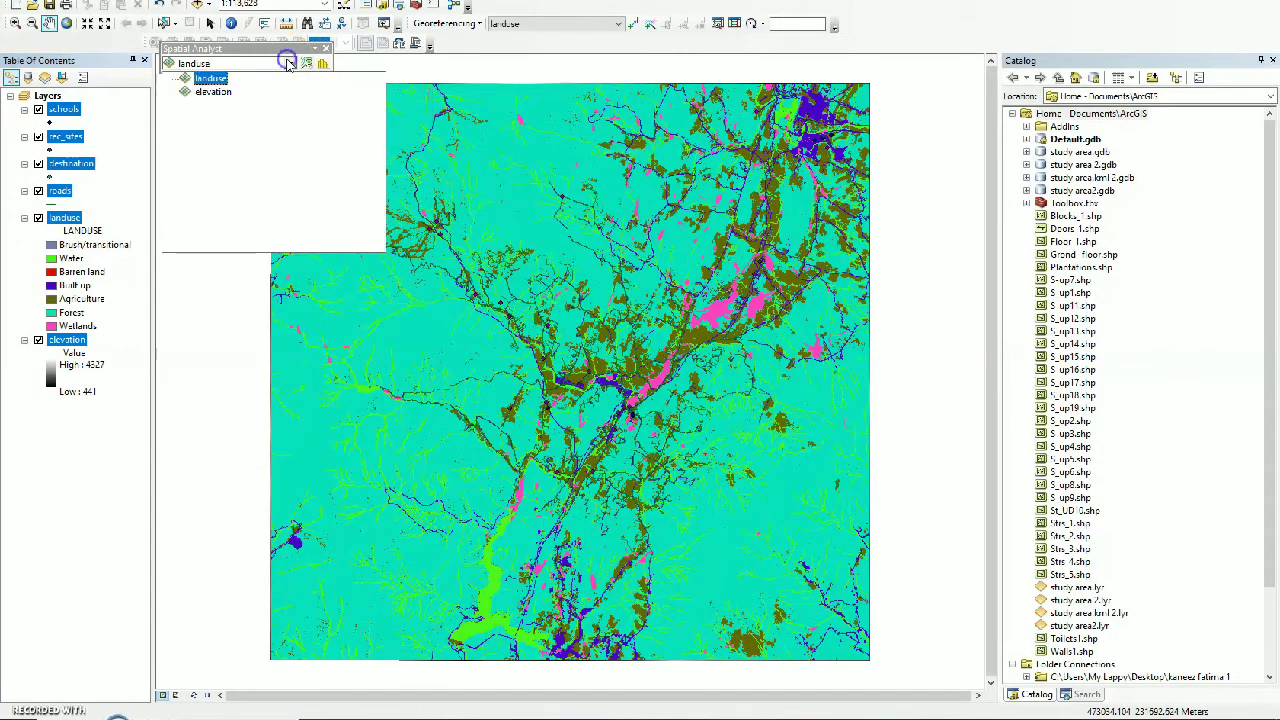
pyautogui.click(212, 91)
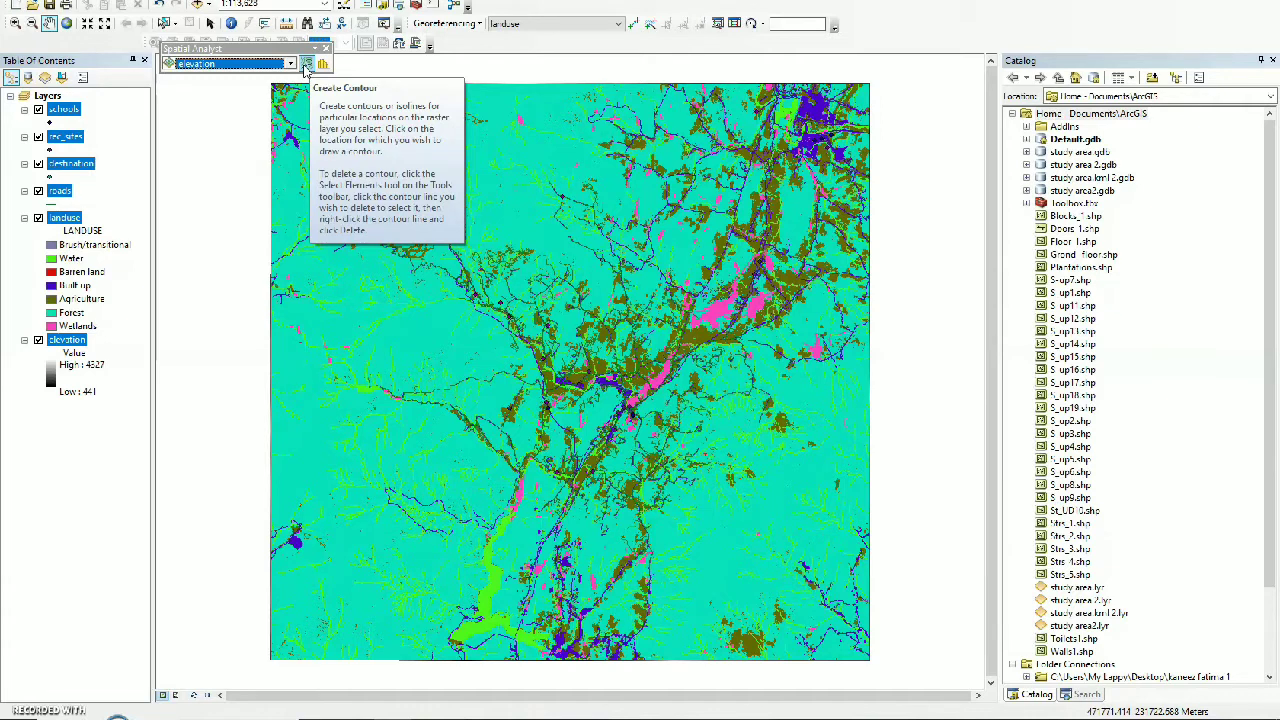
pyautogui.click(306, 65)
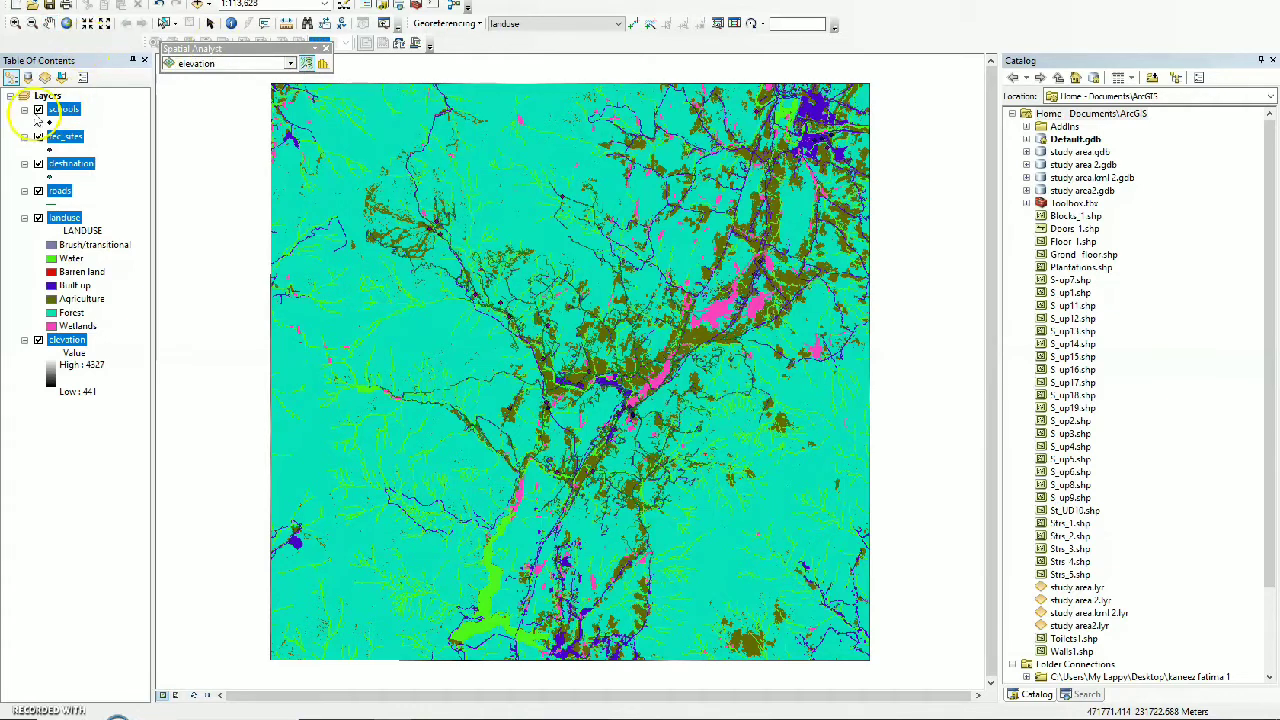
# Turn off the schools, rec_sites, destination, roads and landuse layers, leaving only the elevation raster displayed
pyautogui.click(38, 110)
pyautogui.click(38, 137)
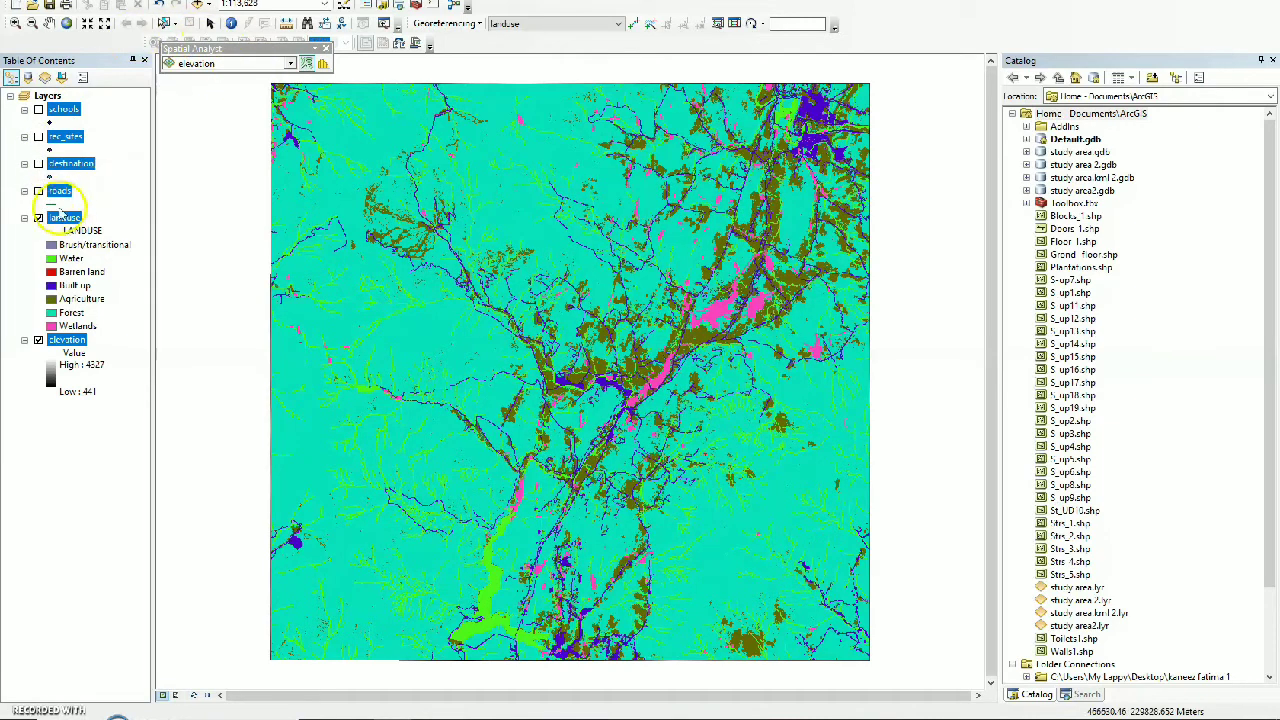
pyautogui.click(38, 218)
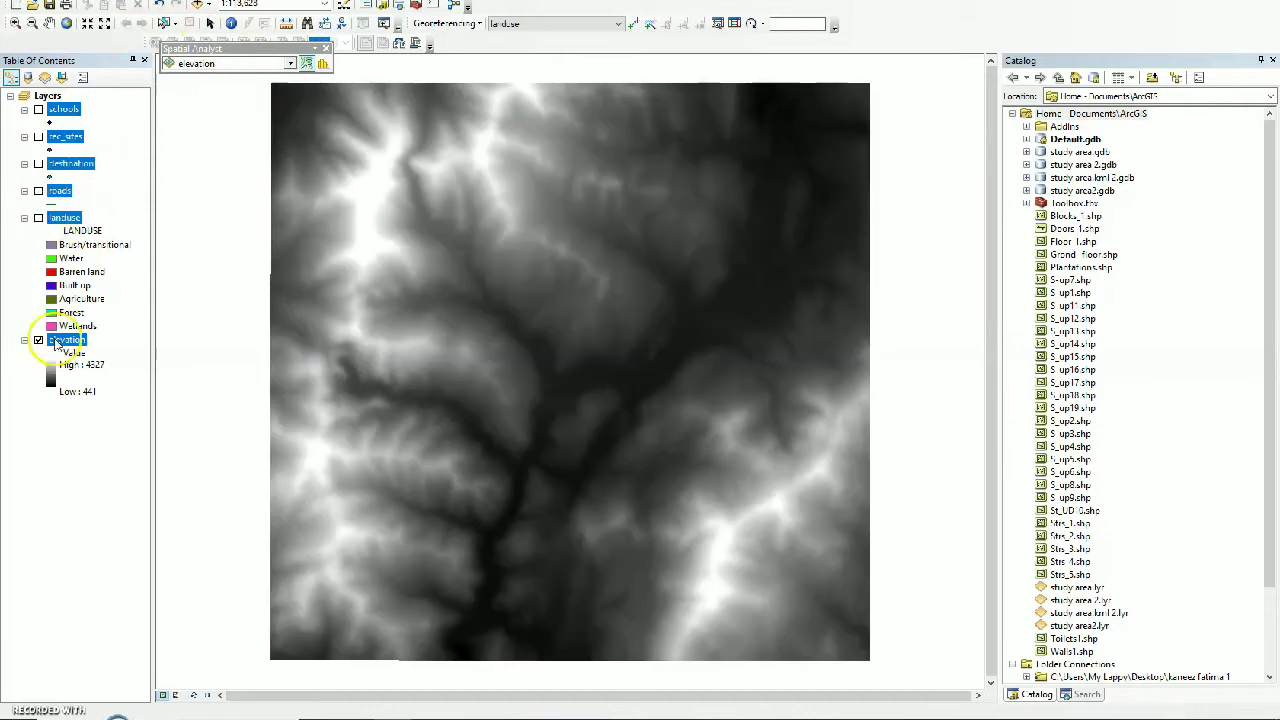
pyautogui.click(38, 218)
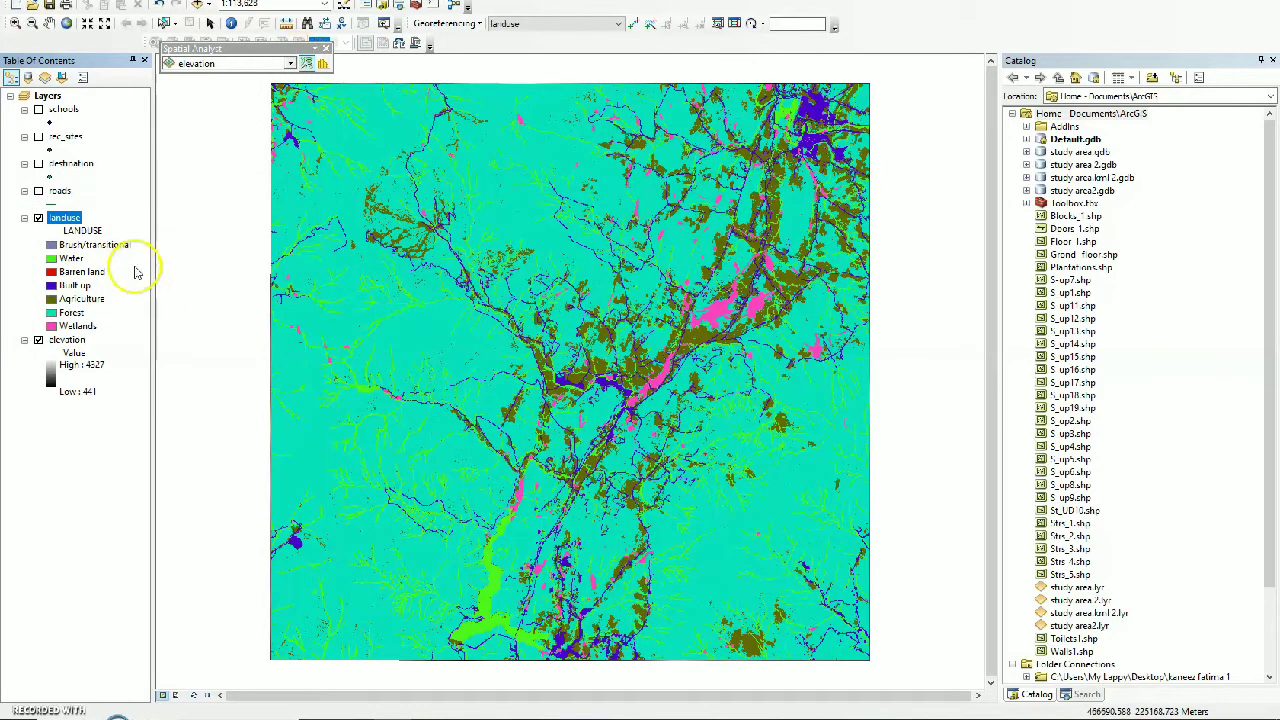
pyautogui.click(38, 218)
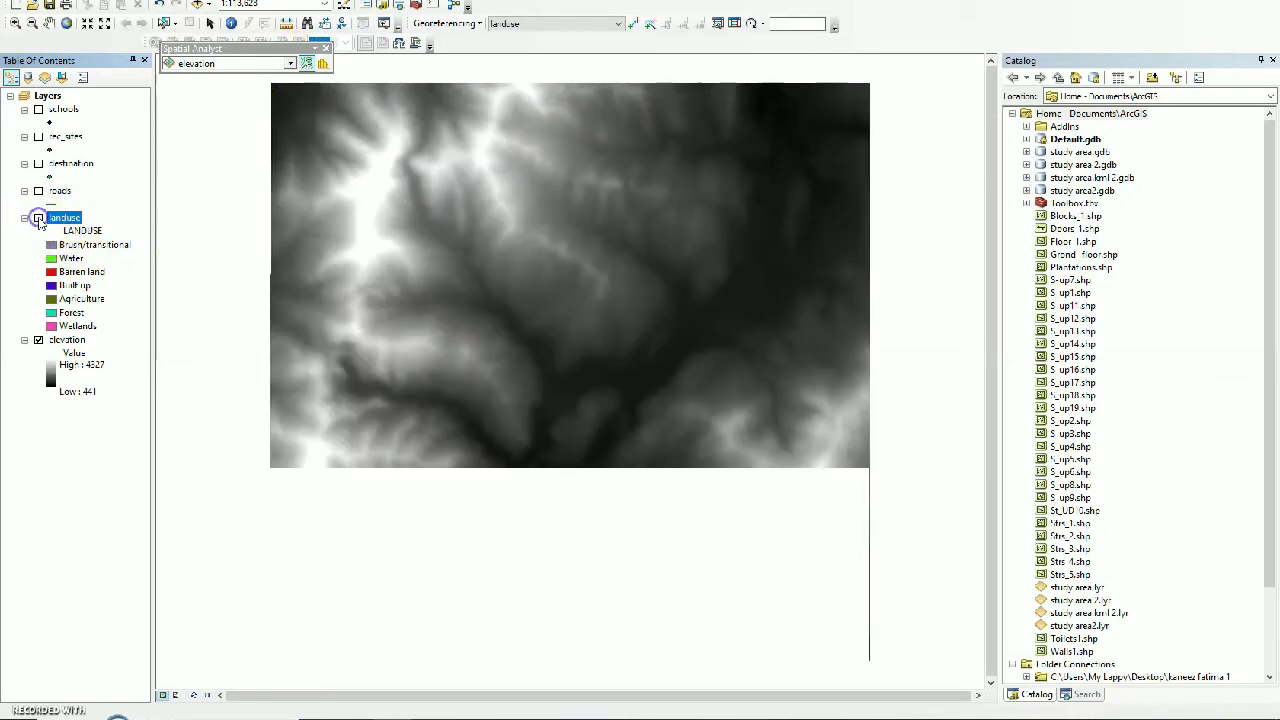
# Create individual contour lines with the Create Contour tool at many points across the elevation raster, covering its ridges, slopes and valleys
pyautogui.click(308, 63)
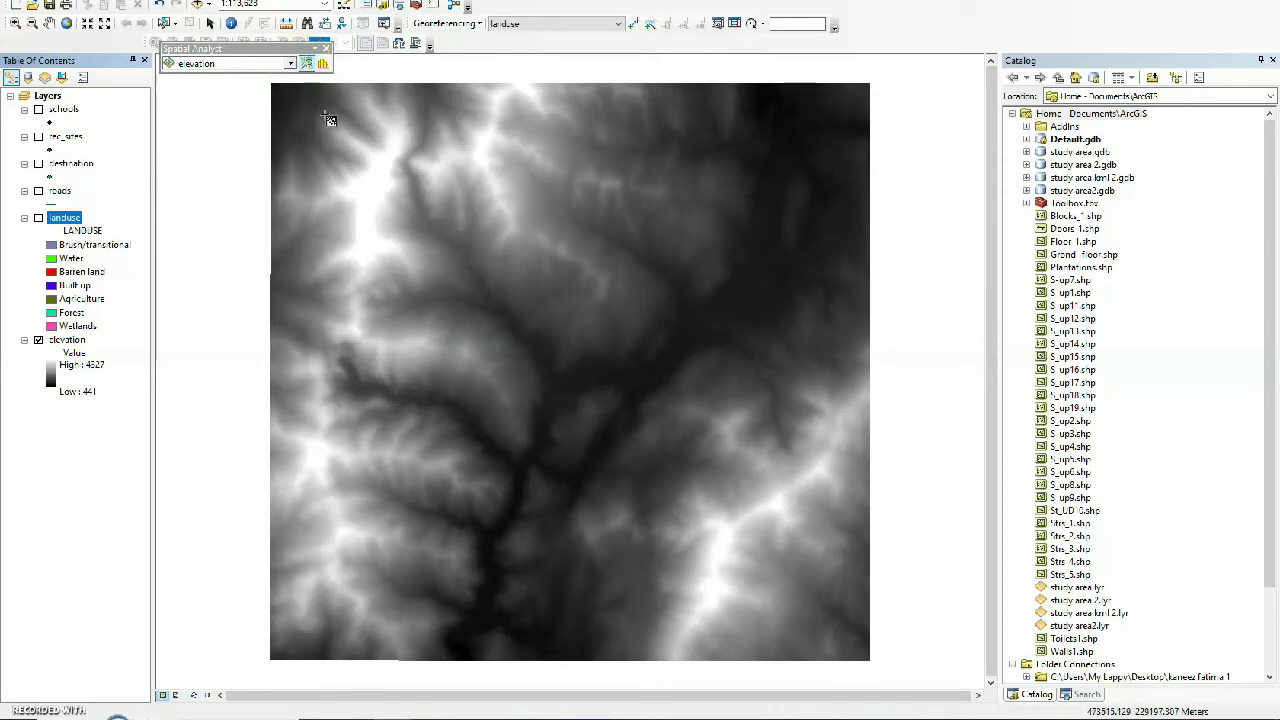
pyautogui.click(341, 163)
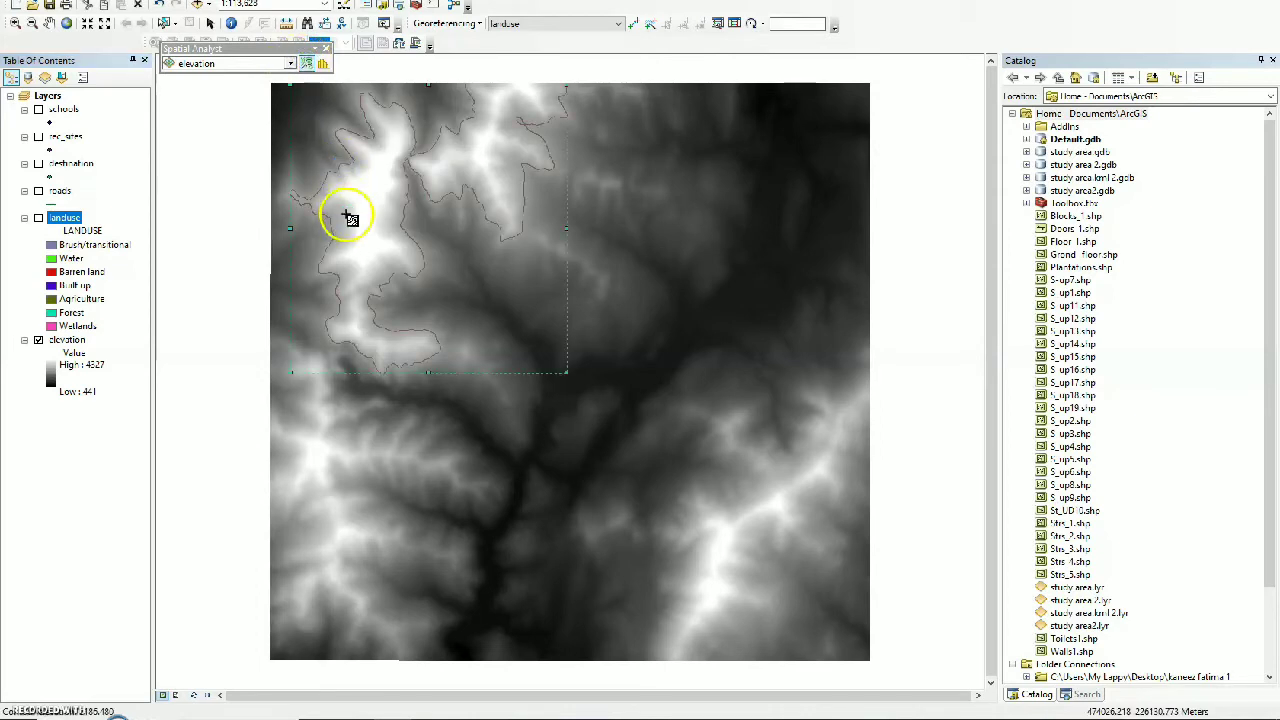
pyautogui.click(338, 436)
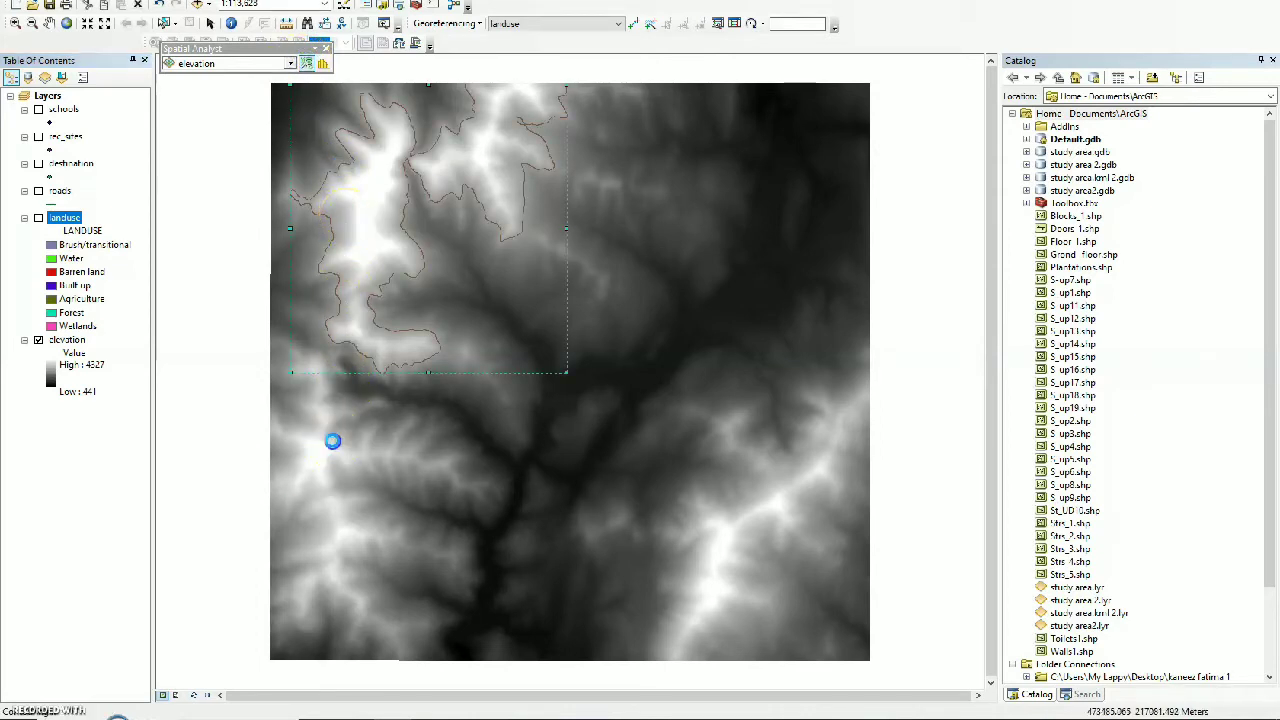
pyautogui.click(382, 250)
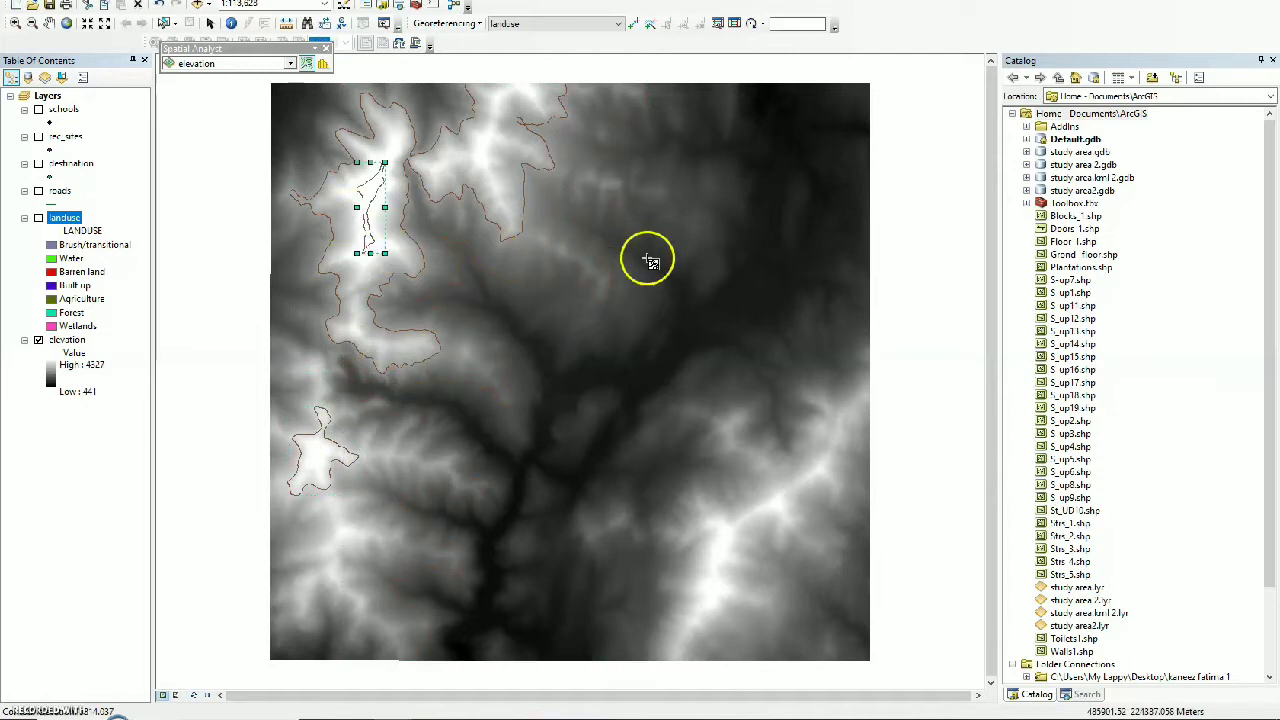
pyautogui.click(700, 255)
pyautogui.click(790, 167)
pyautogui.click(800, 288)
pyautogui.click(784, 416)
pyautogui.click(768, 544)
pyautogui.click(766, 541)
pyautogui.click(820, 585)
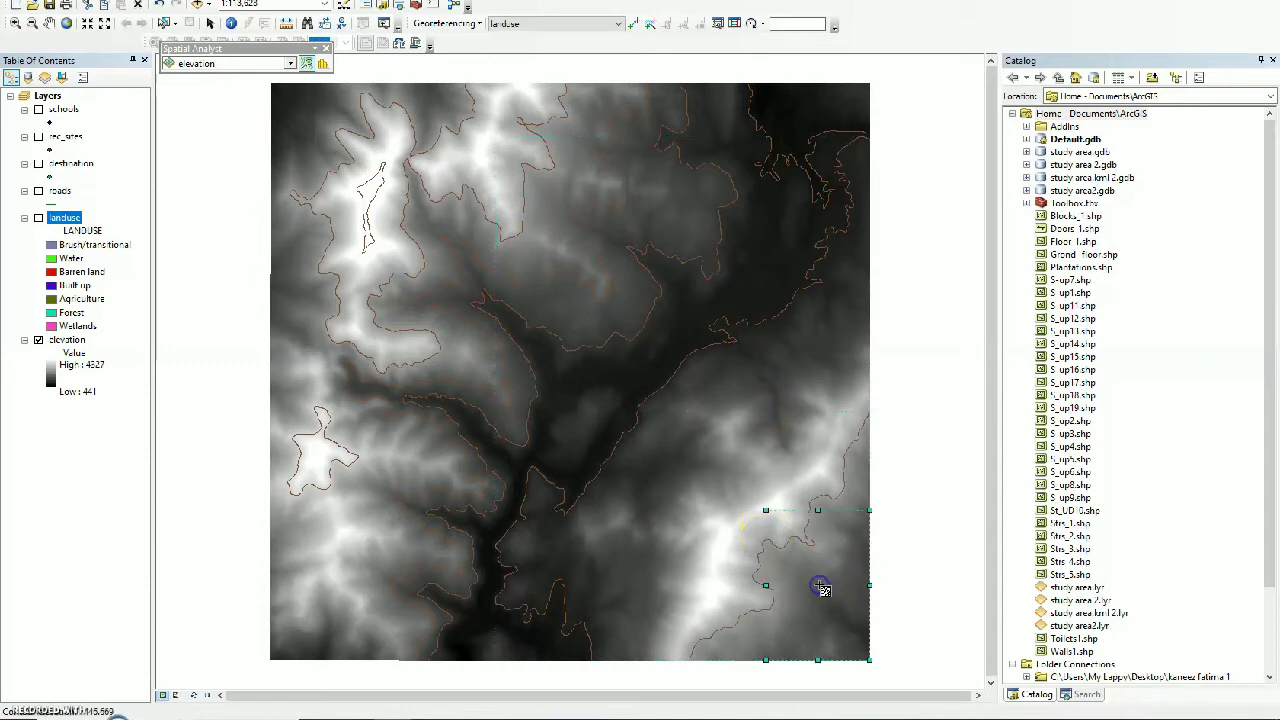
pyautogui.click(738, 466)
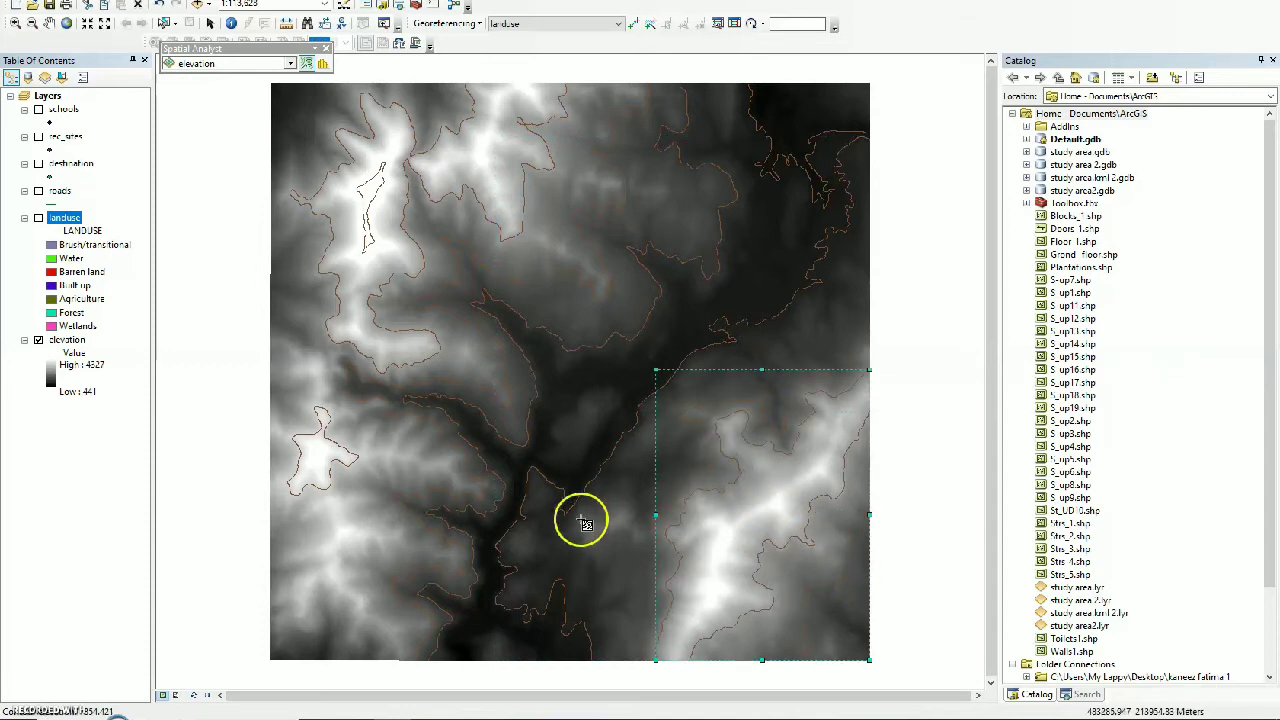
pyautogui.click(343, 543)
pyautogui.click(330, 457)
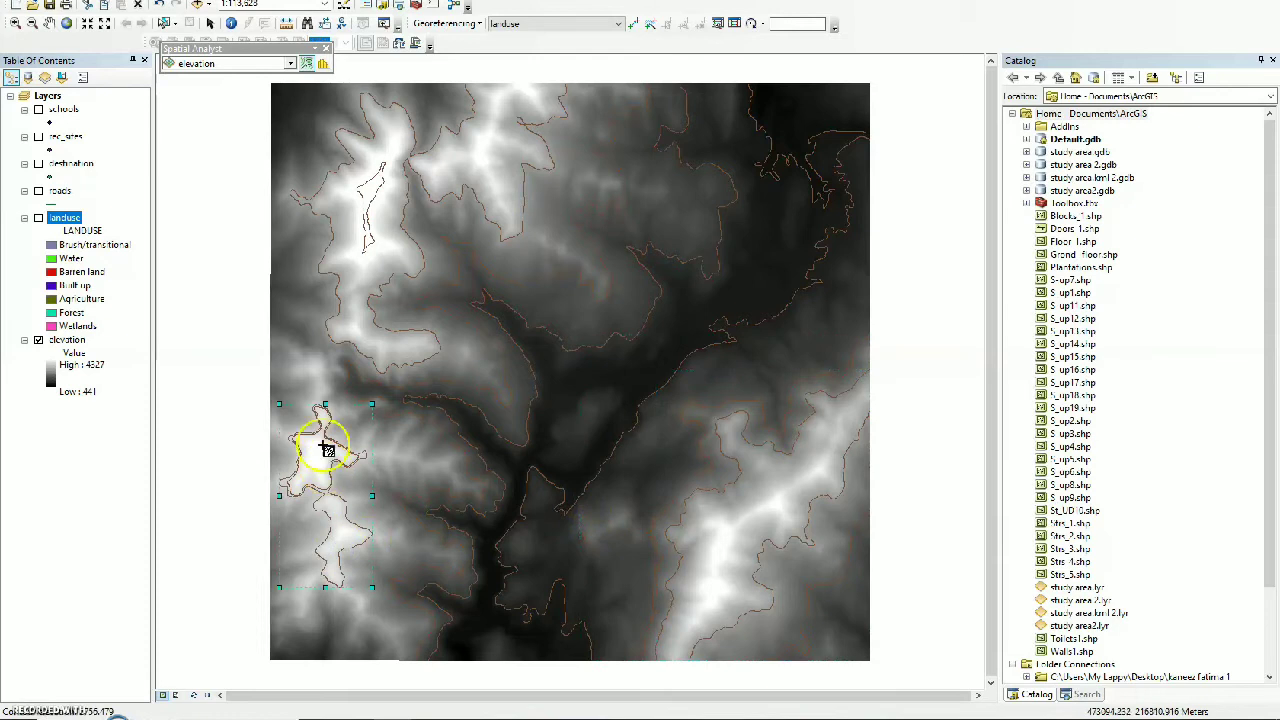
pyautogui.click(309, 354)
pyautogui.click(556, 317)
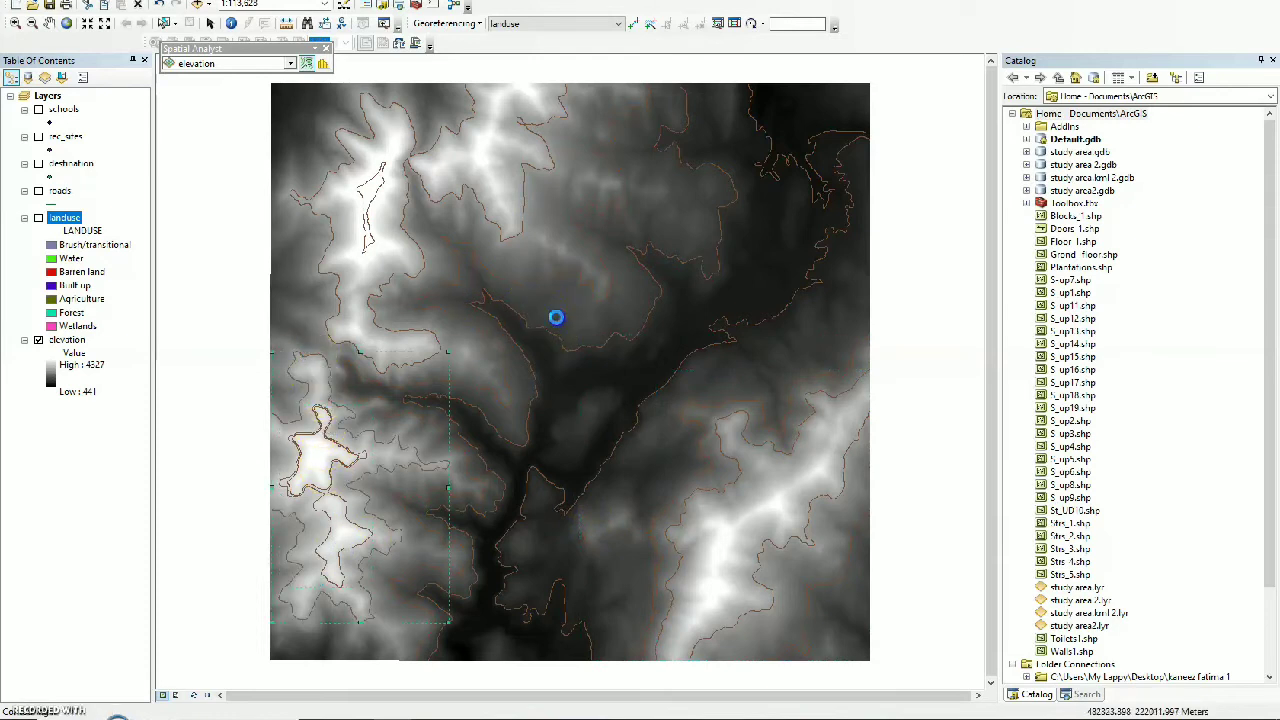
pyautogui.click(557, 200)
pyautogui.click(494, 163)
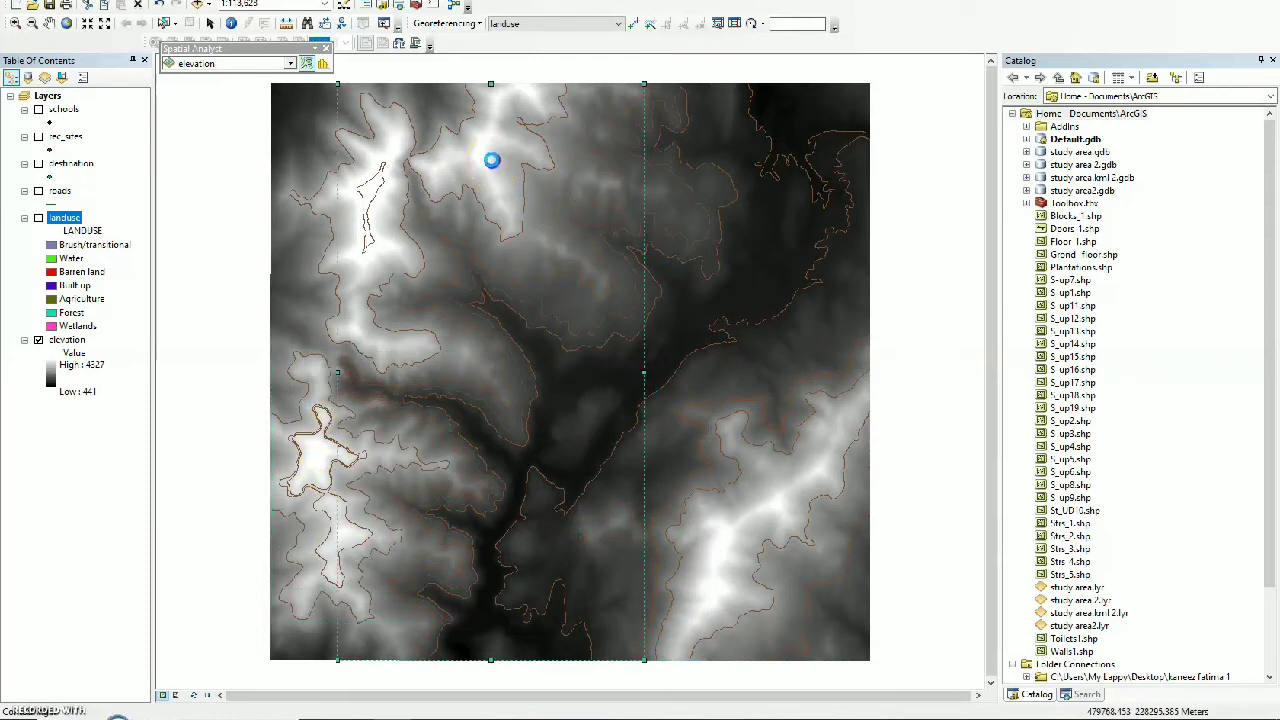
pyautogui.click(302, 288)
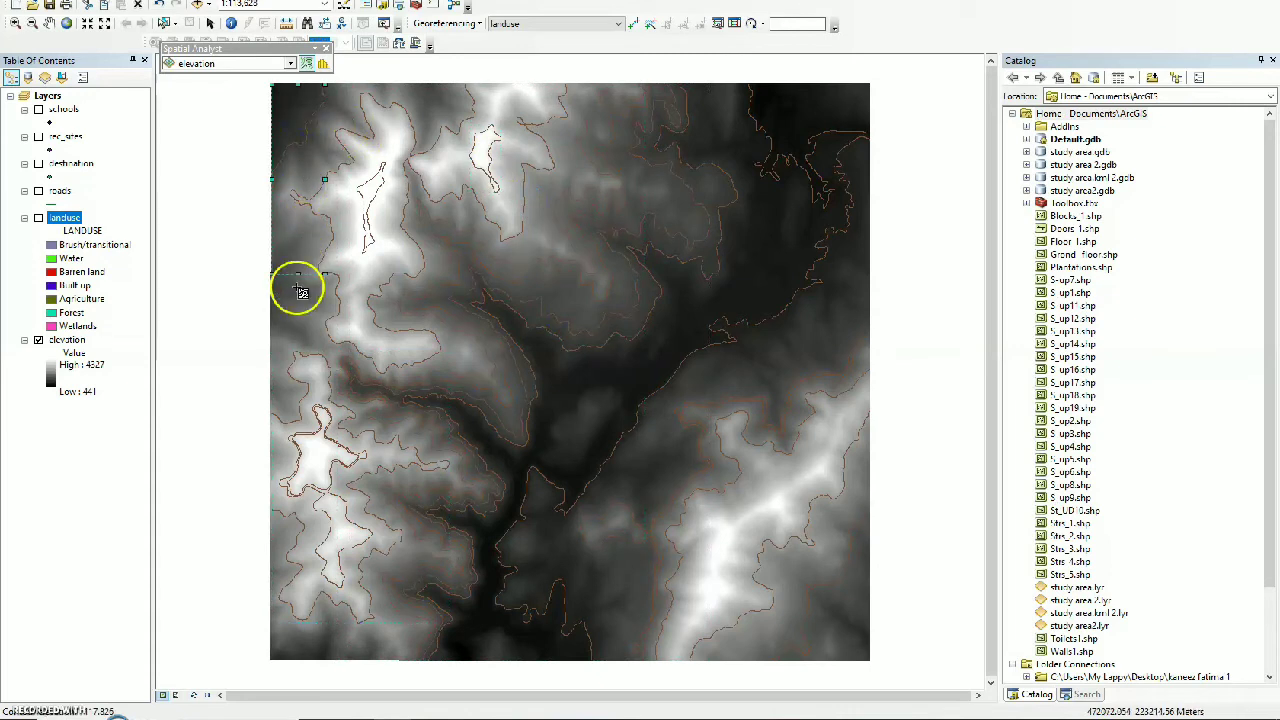
pyautogui.click(613, 385)
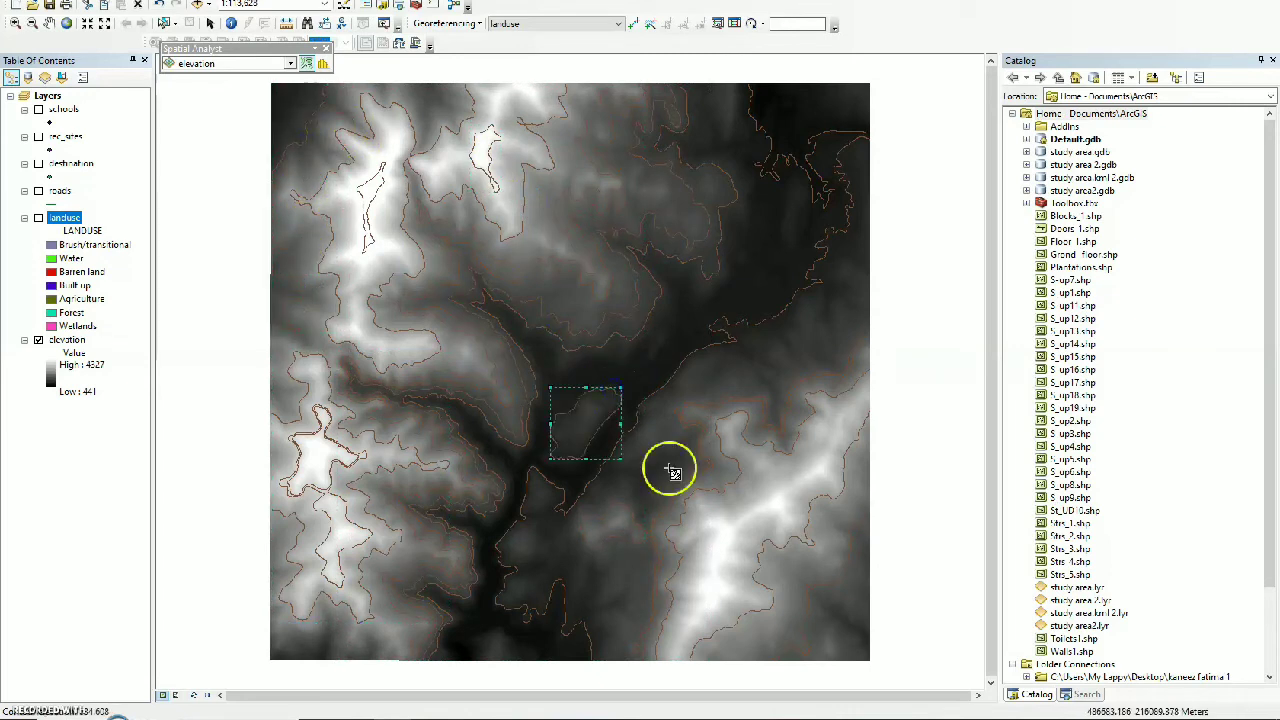
pyautogui.click(725, 543)
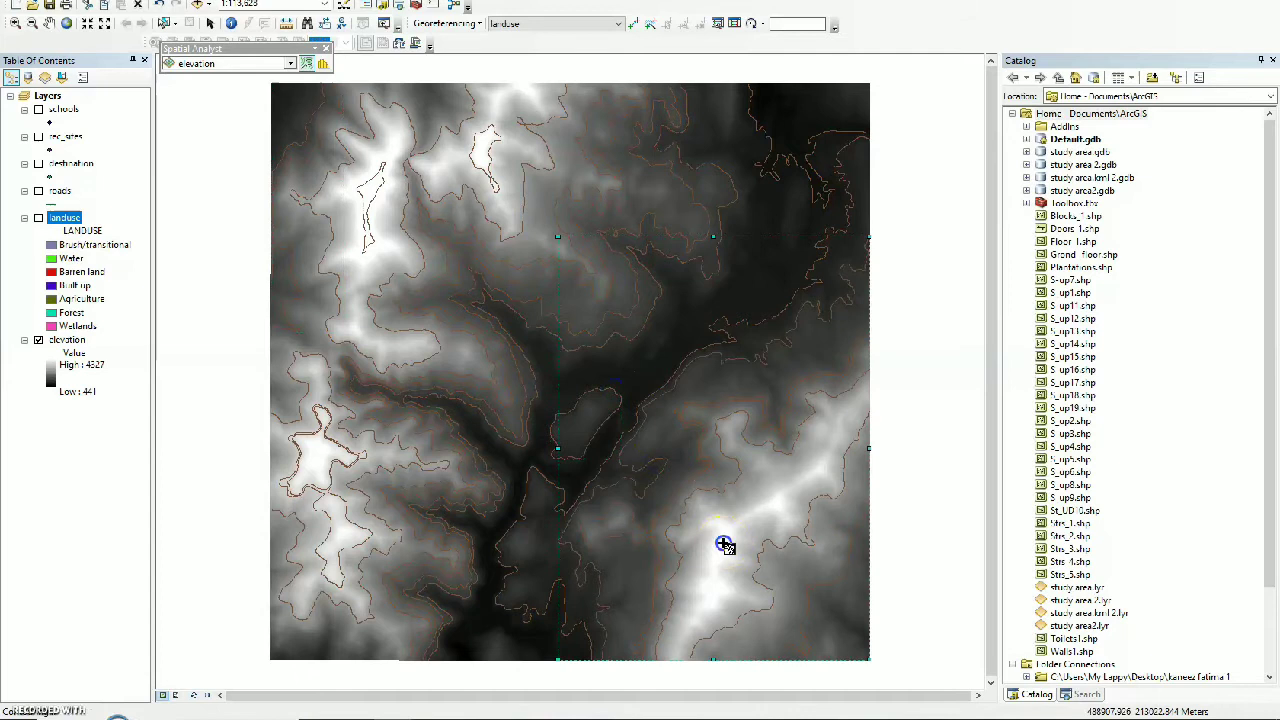
pyautogui.click(821, 564)
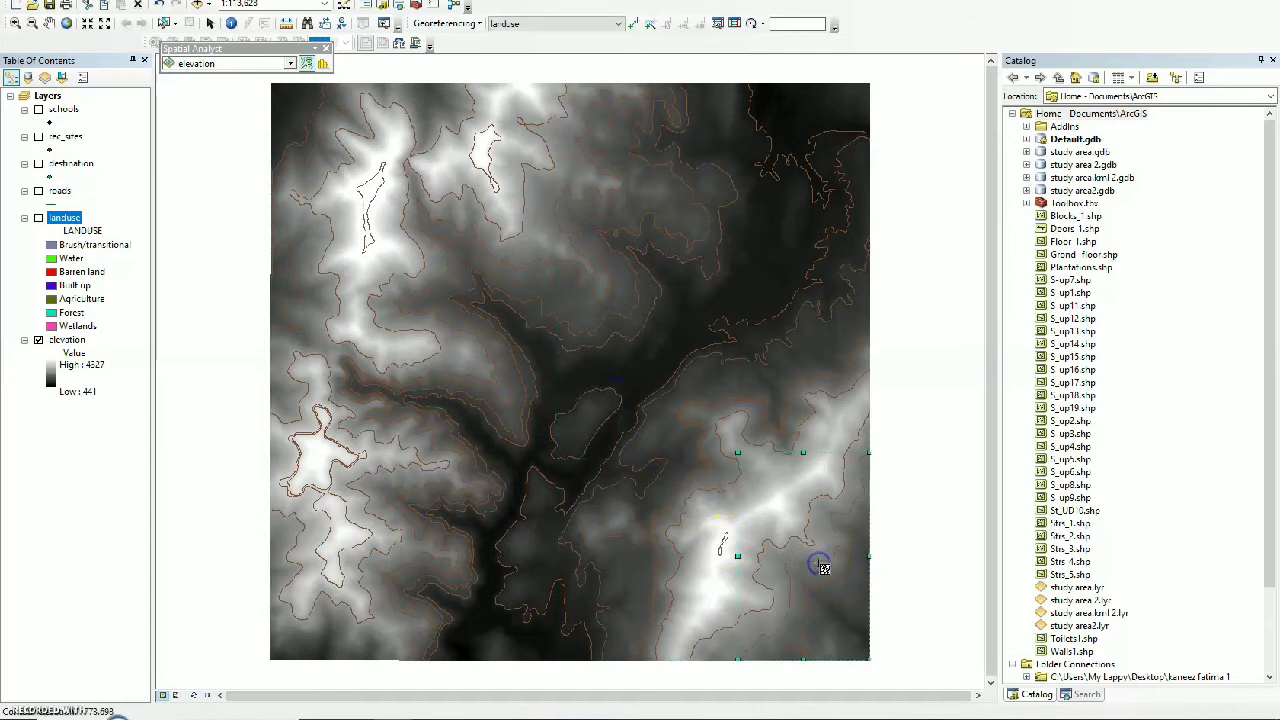
pyautogui.click(791, 503)
pyautogui.click(820, 606)
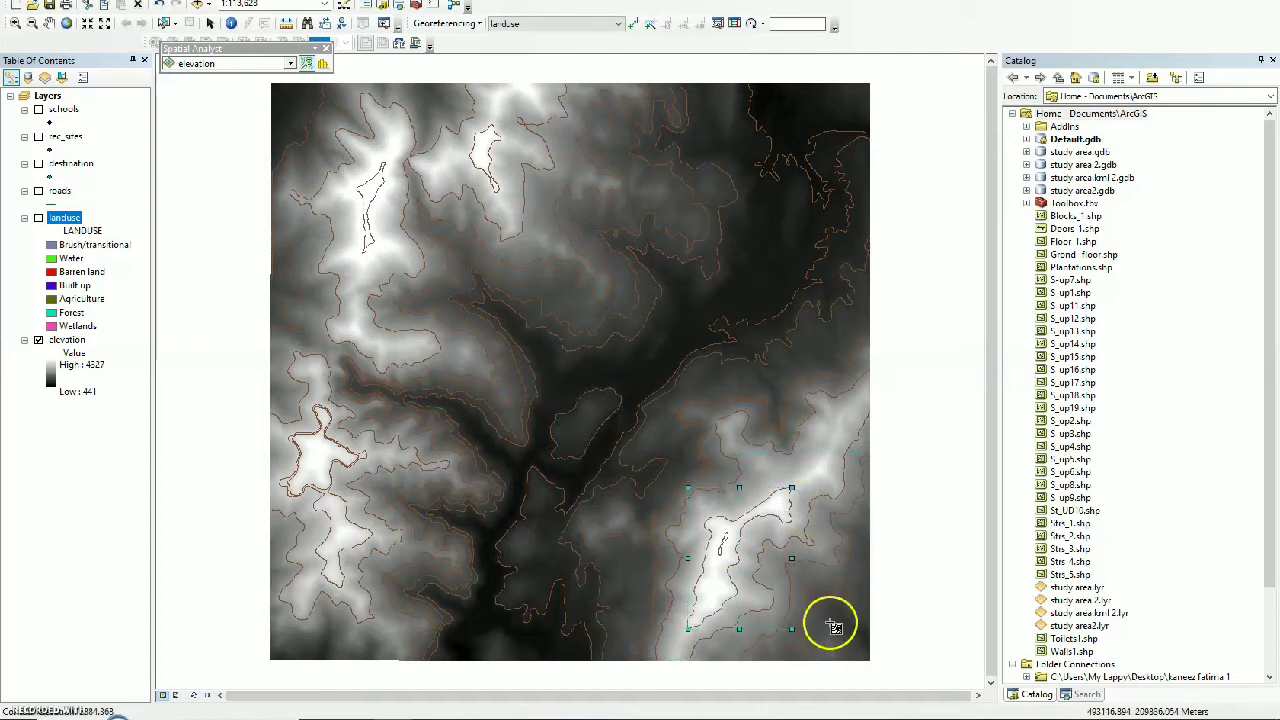
pyautogui.click(496, 617)
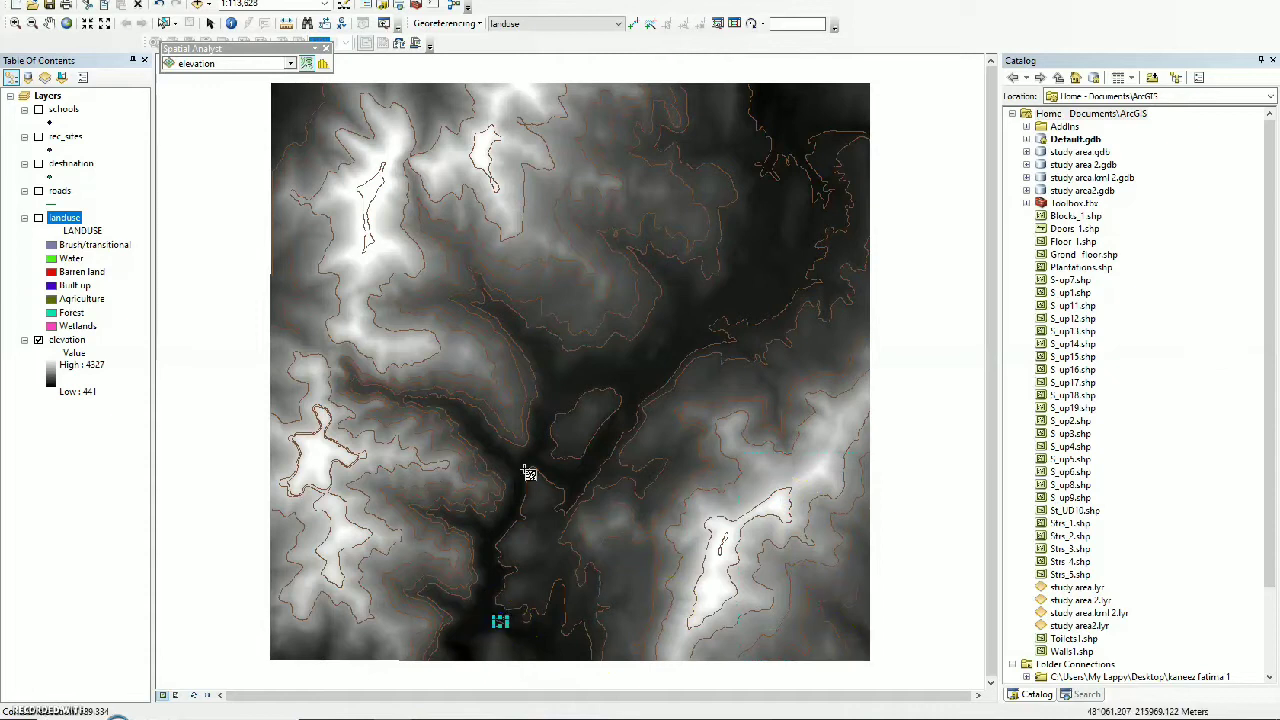
pyautogui.click(702, 301)
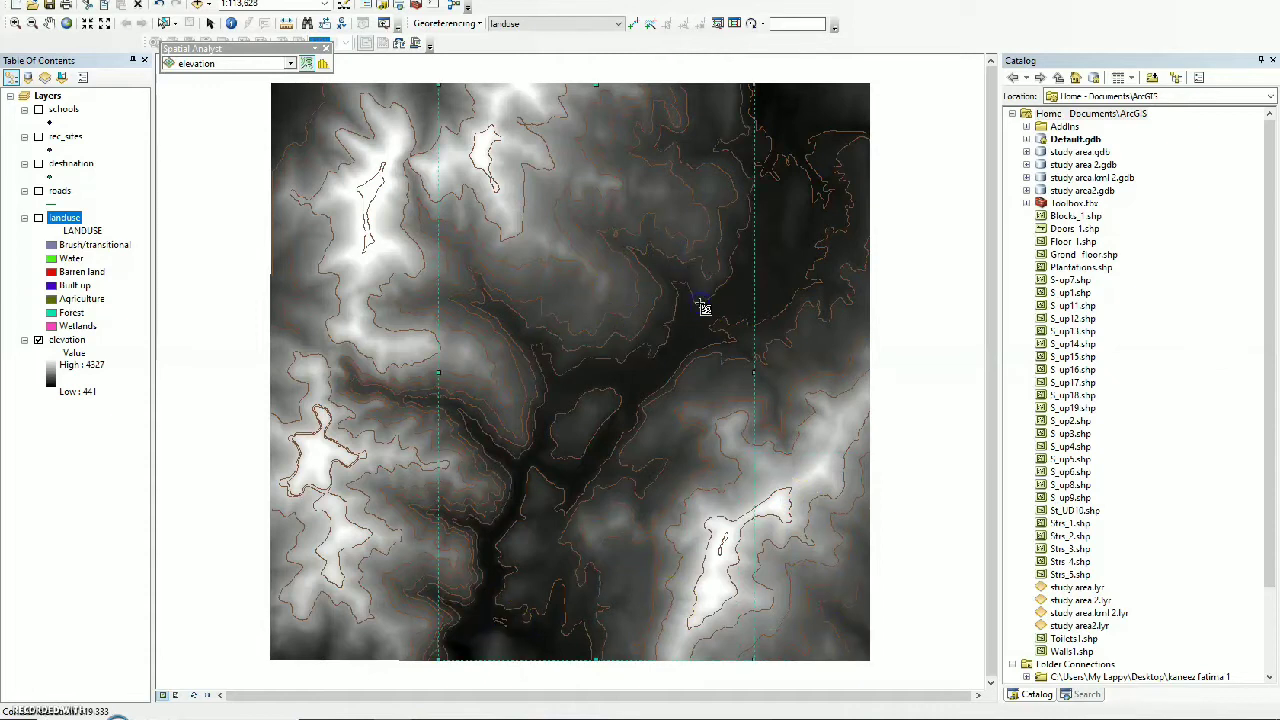
pyautogui.click(779, 228)
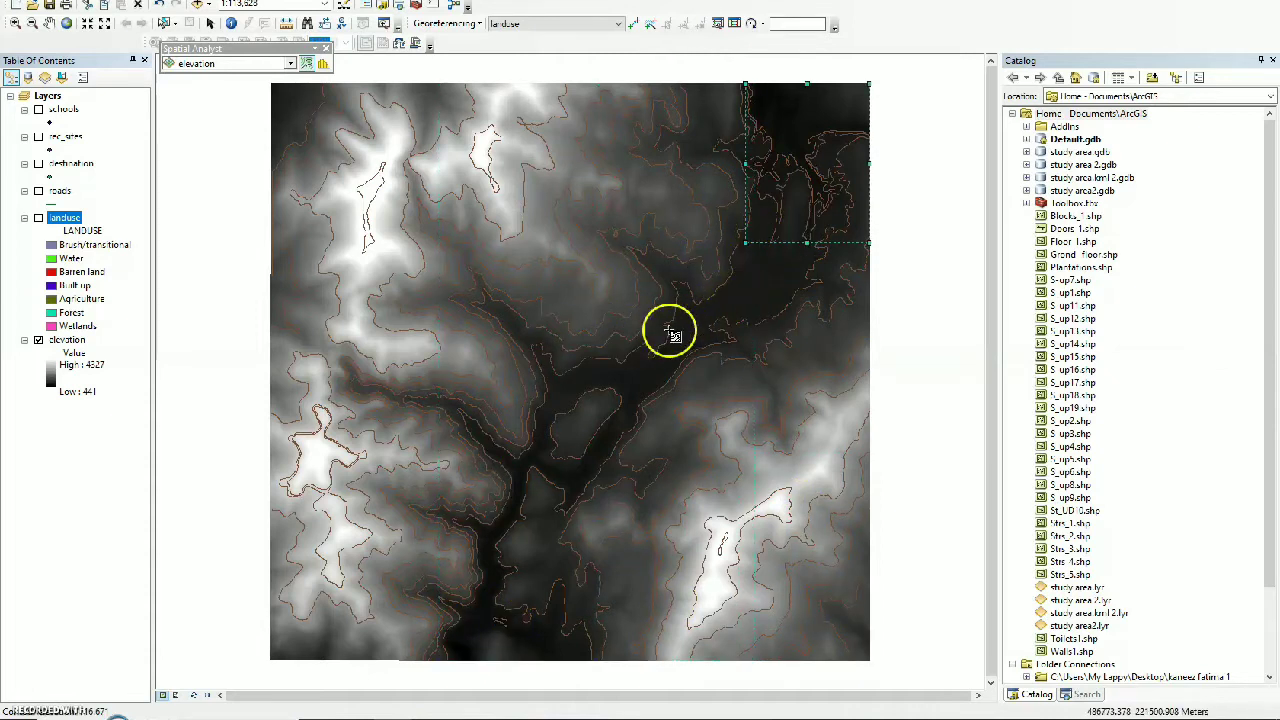
pyautogui.click(584, 369)
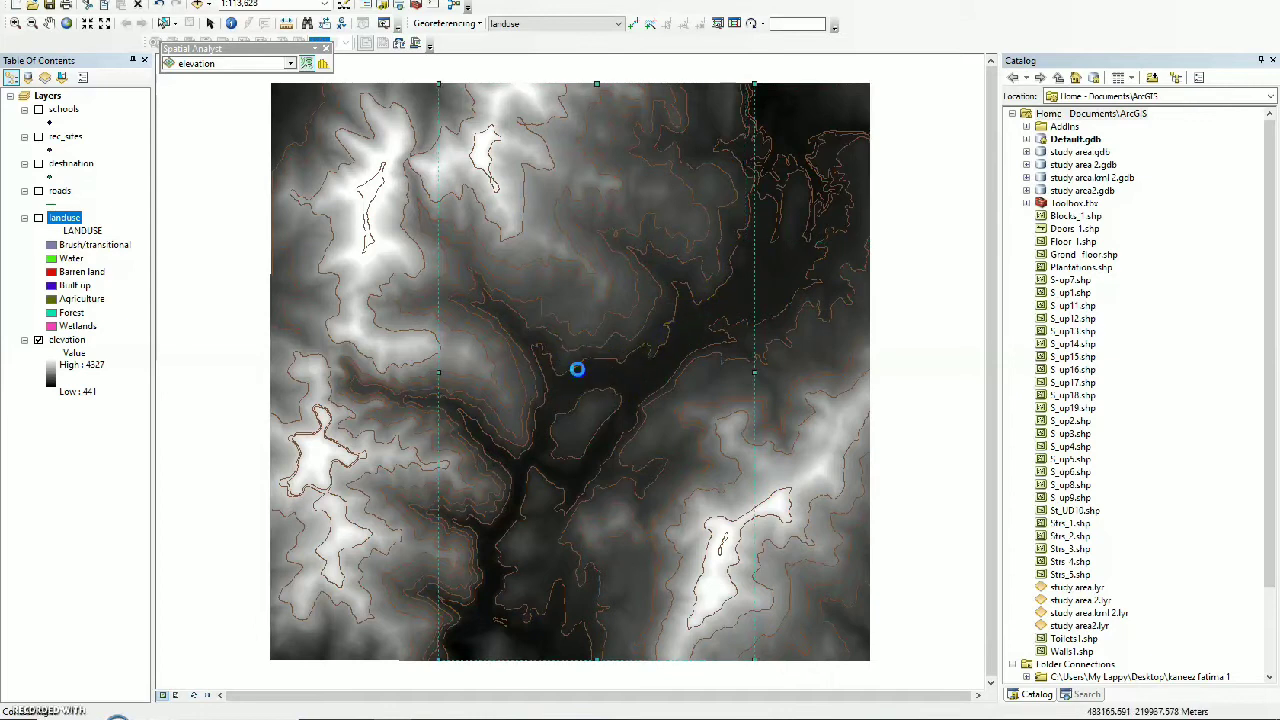
pyautogui.click(500, 643)
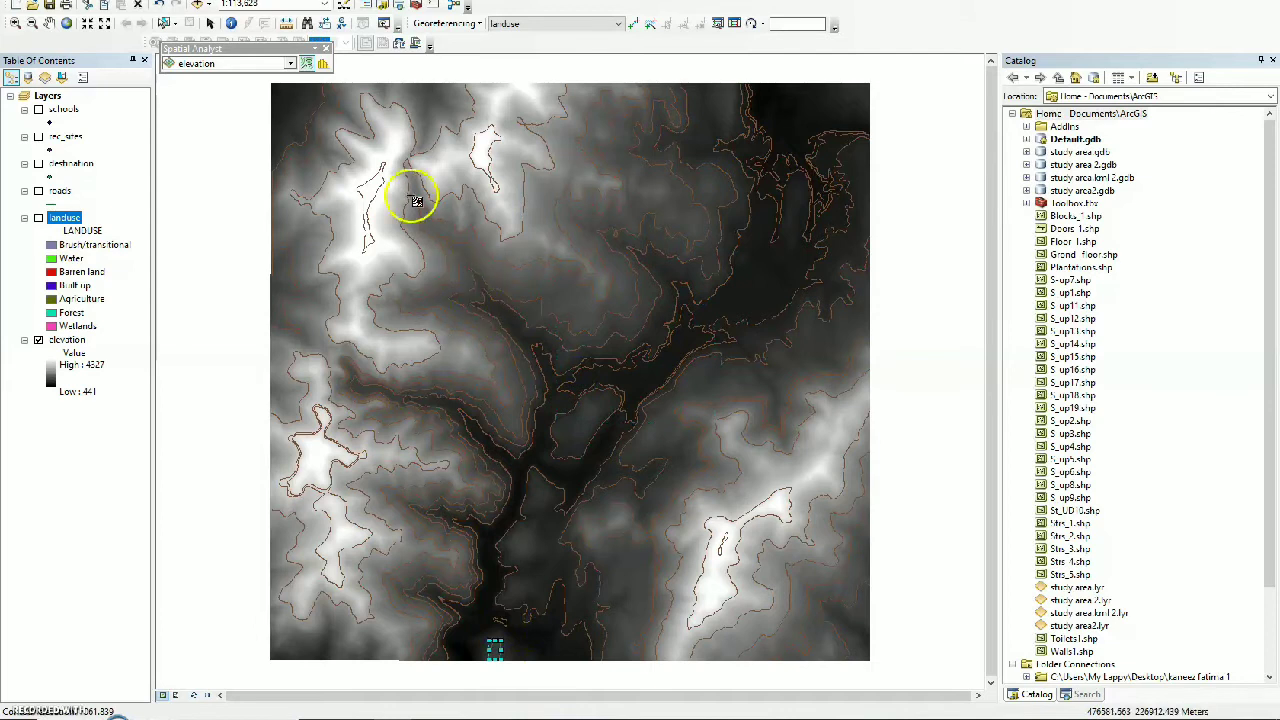
pyautogui.click(450, 163)
pyautogui.click(391, 157)
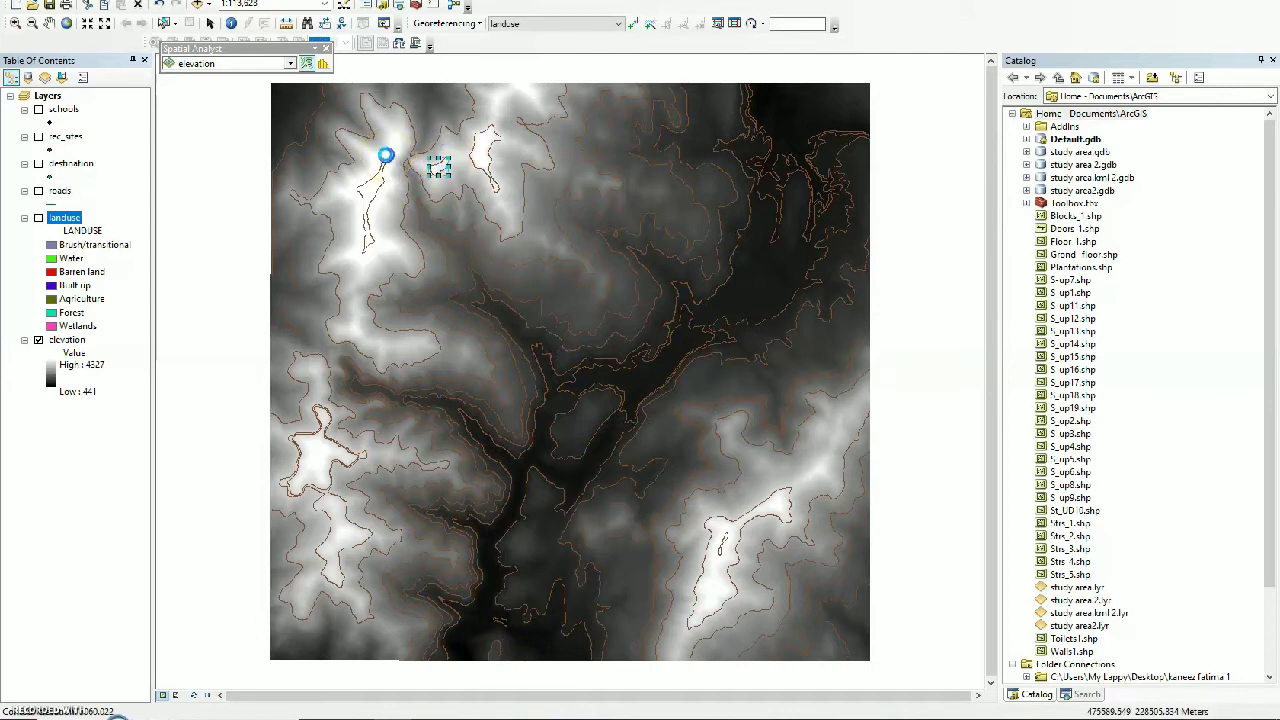
pyautogui.click(349, 277)
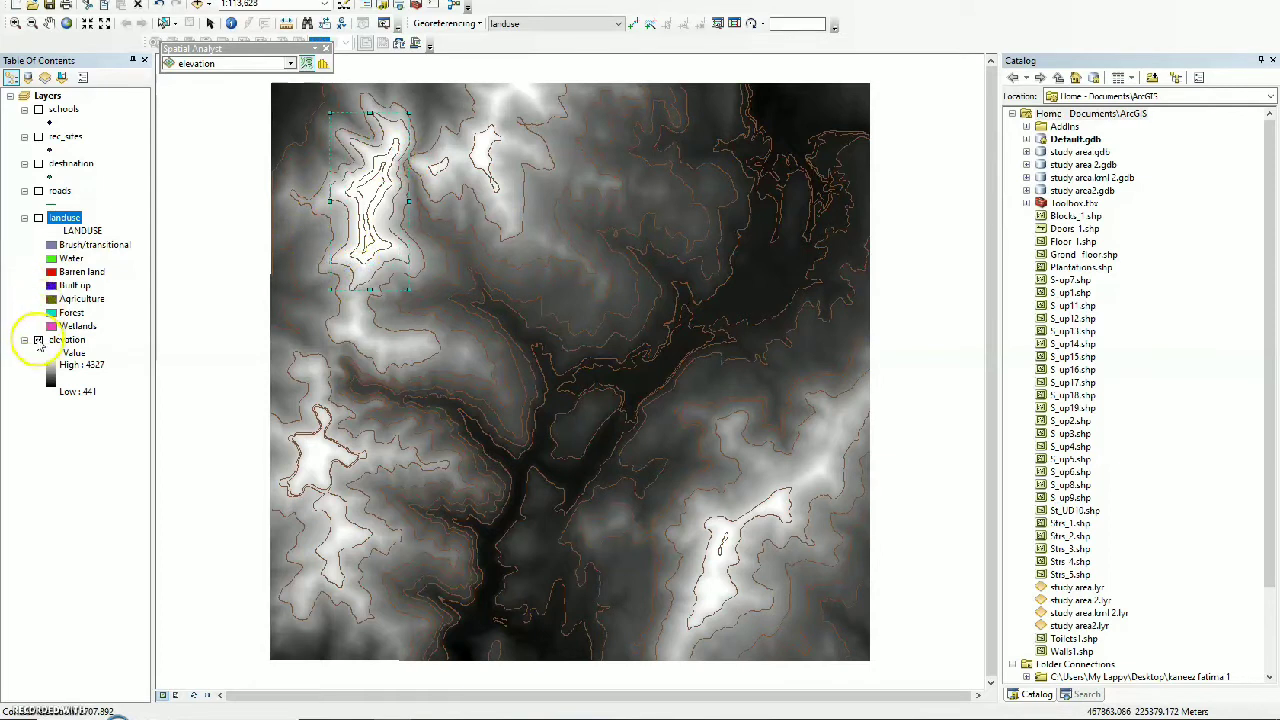
# Hide the elevation raster briefly to view the contour lines alone, show it again, and display its histogram
pyautogui.click(38, 340)
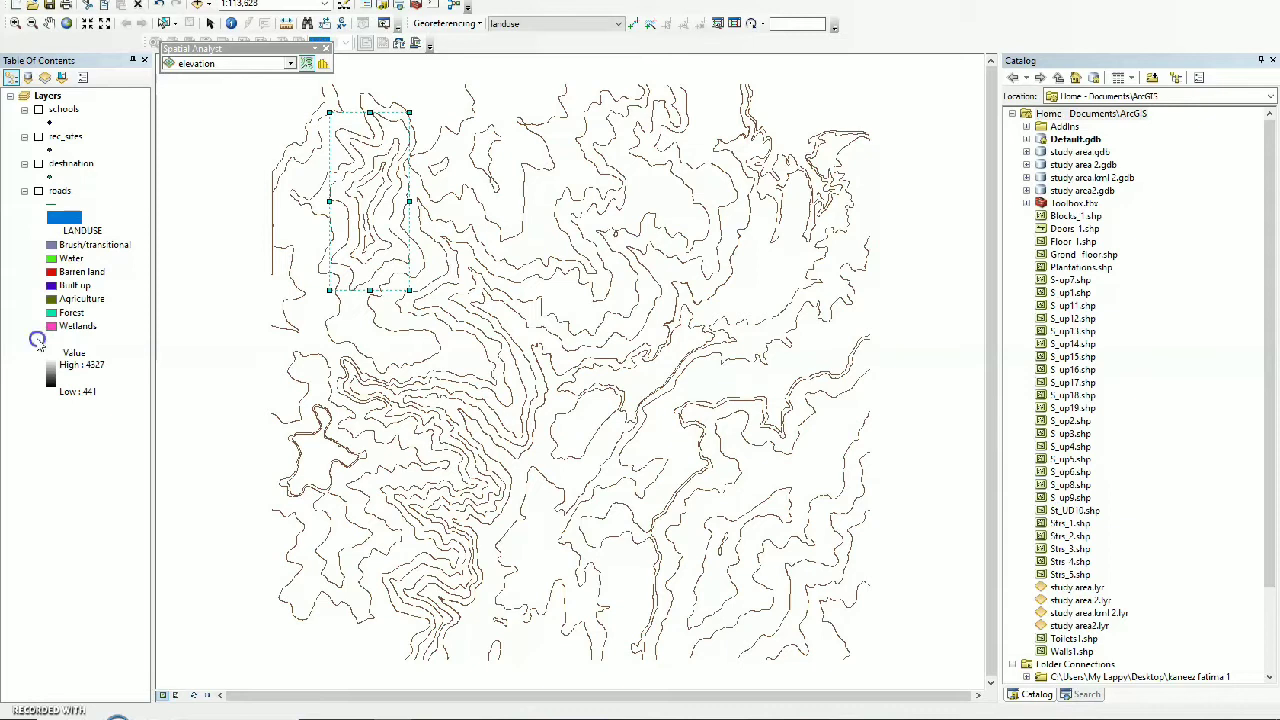
pyautogui.click(38, 340)
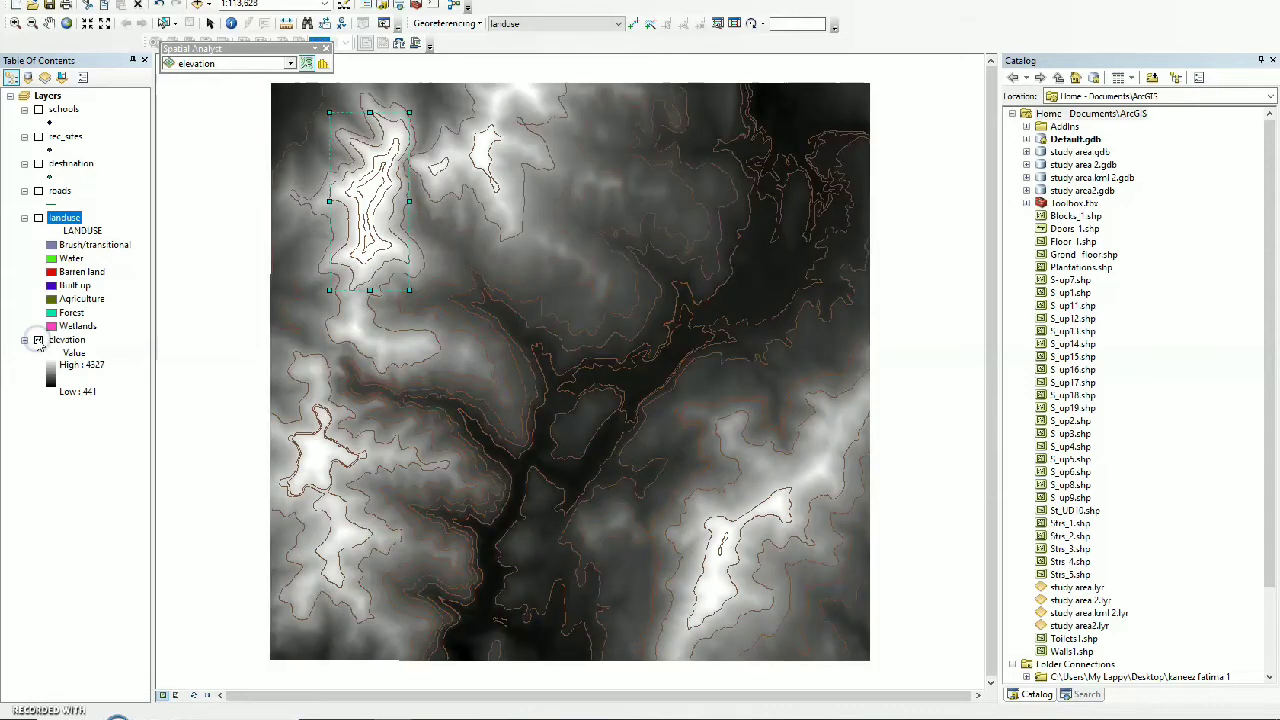
pyautogui.click(323, 64)
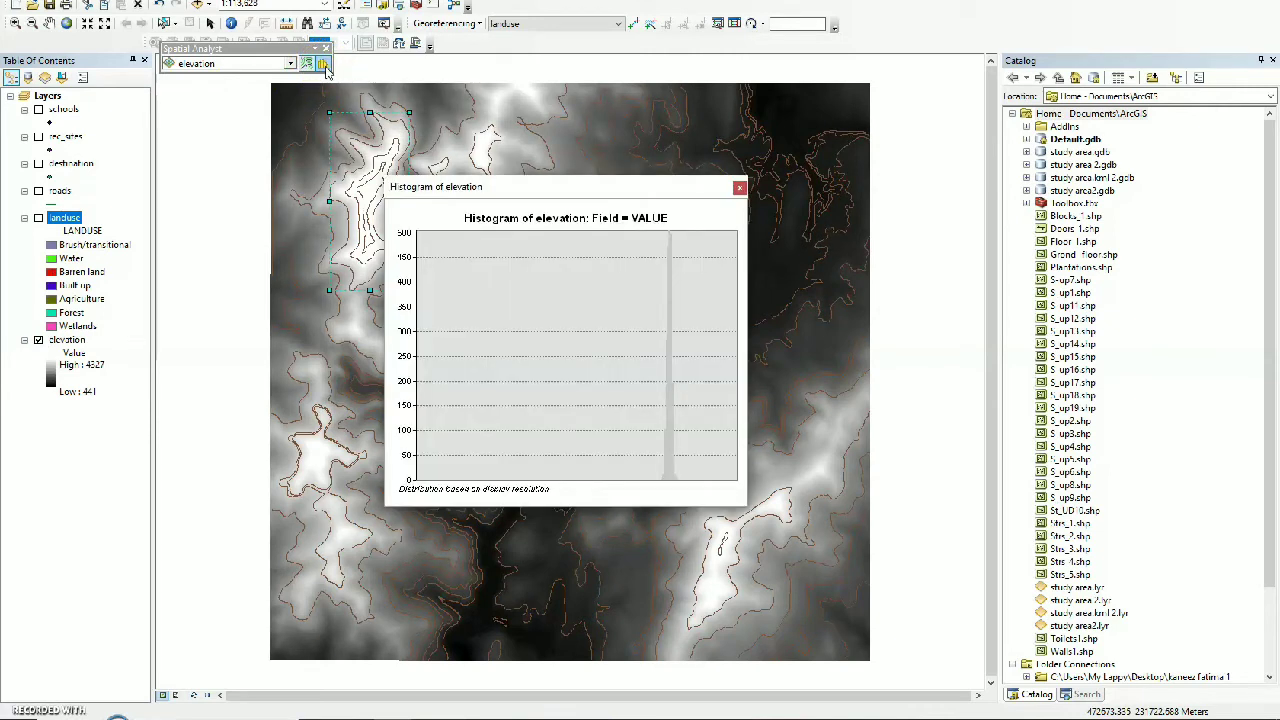
# Turn the landuse, roads, destination, rec_sites and schools layers back on and close the elevation histogram
pyautogui.click(39, 219)
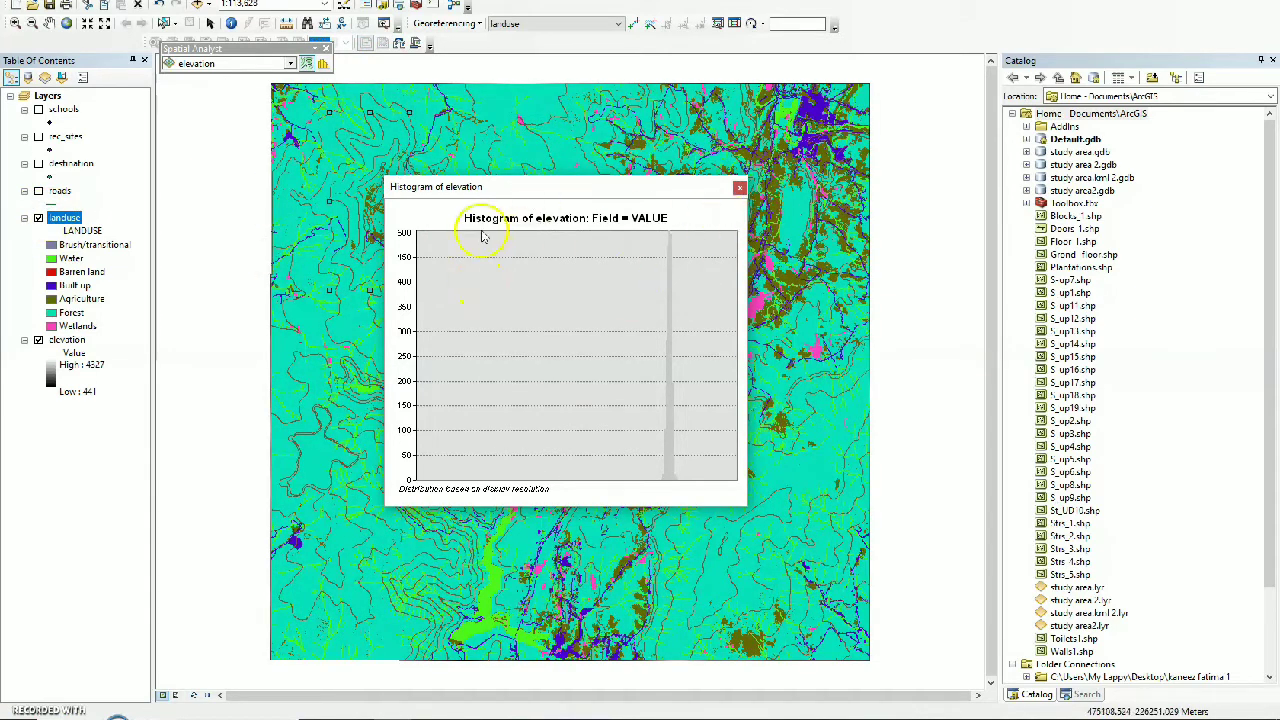
pyautogui.click(38, 192)
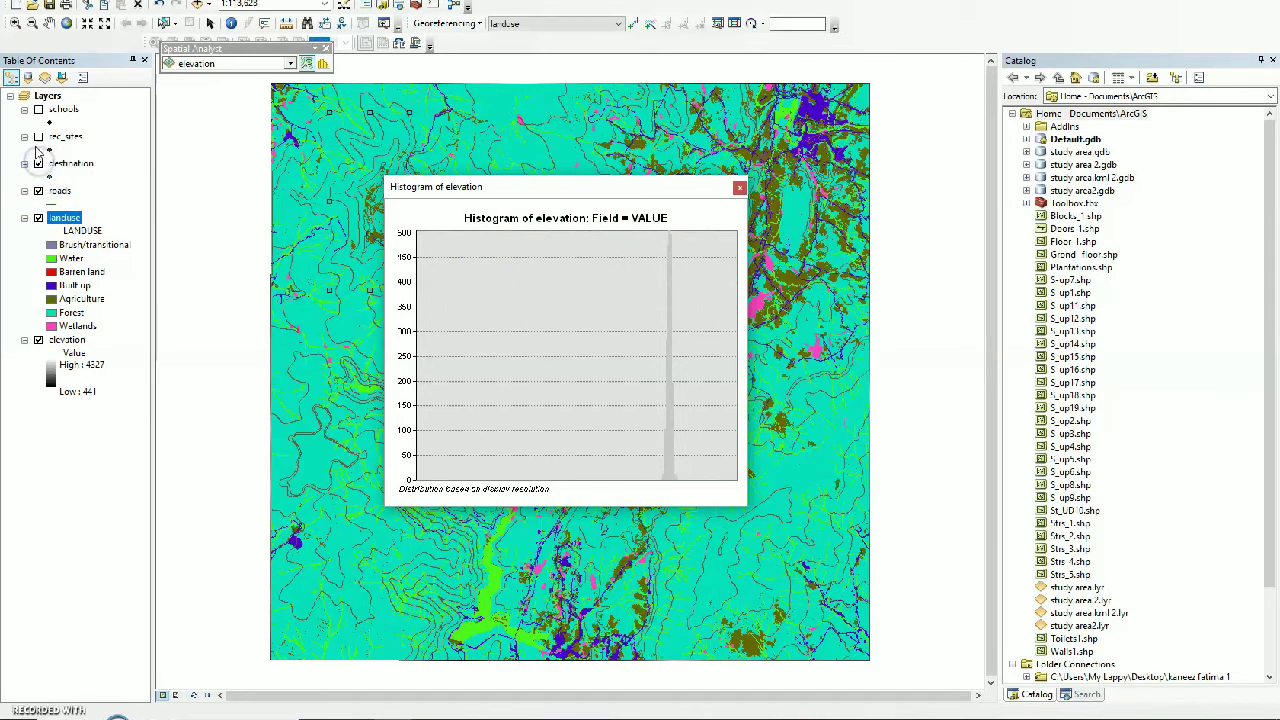
pyautogui.click(38, 110)
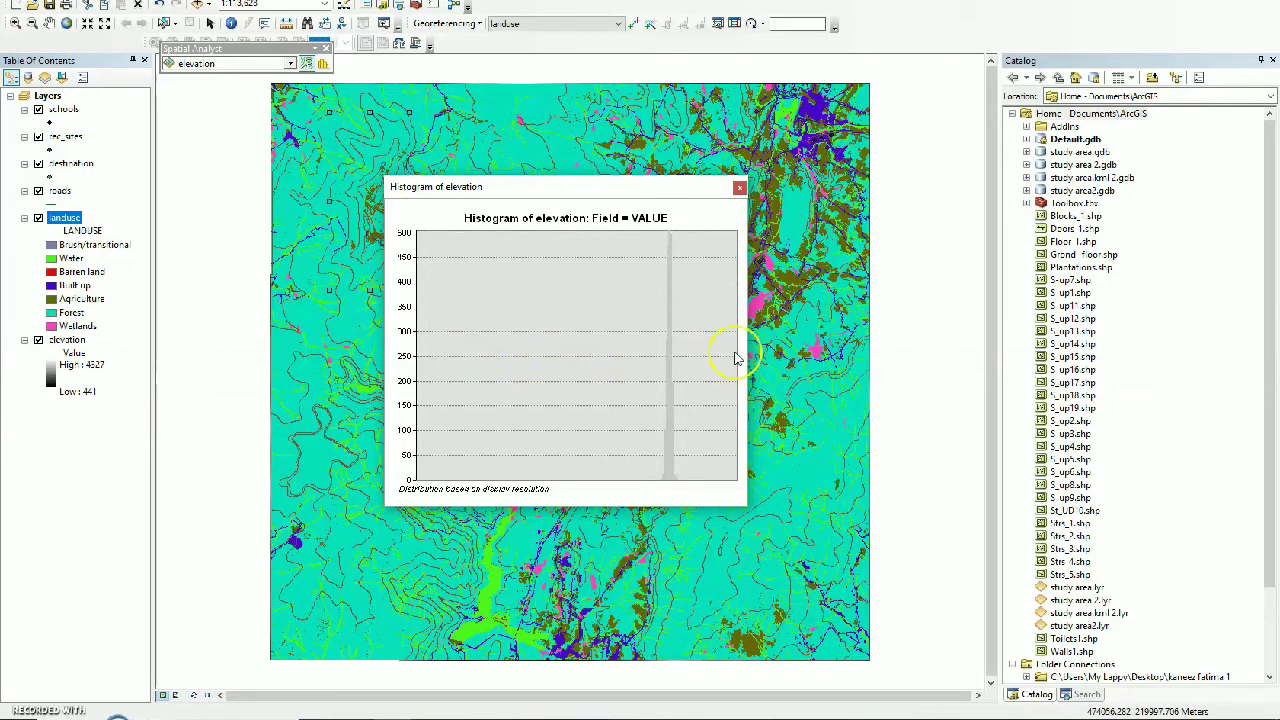
pyautogui.click(740, 189)
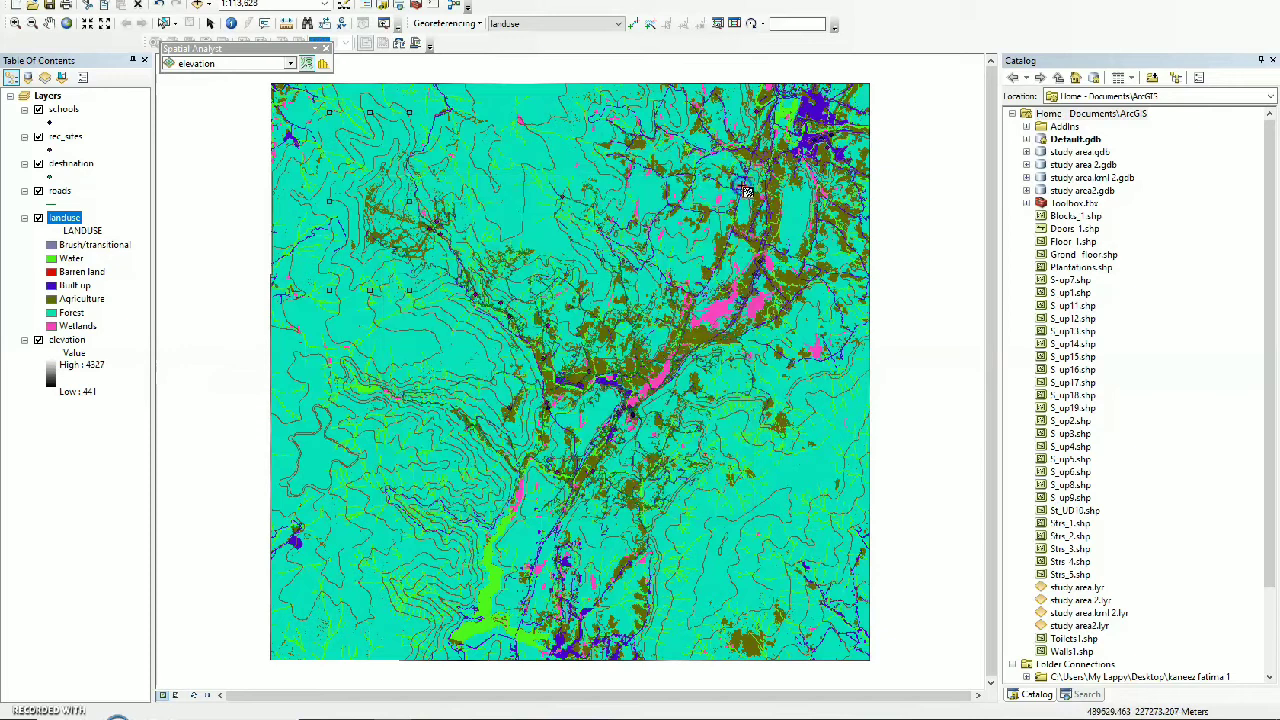
# Set landuse as the Spatial Analyst layer and try creating contours at several points in the northern forest area
pyautogui.click(290, 64)
pyautogui.click(230, 80)
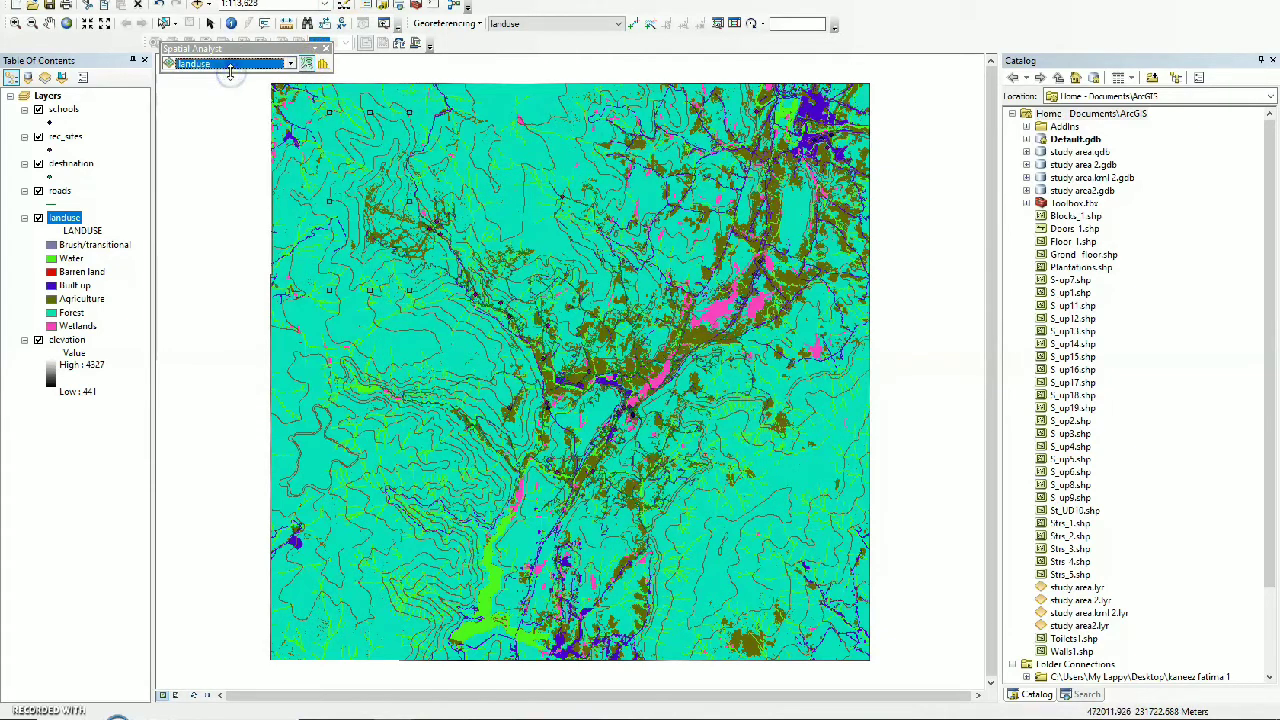
pyautogui.click(307, 63)
pyautogui.click(414, 112)
pyautogui.click(512, 127)
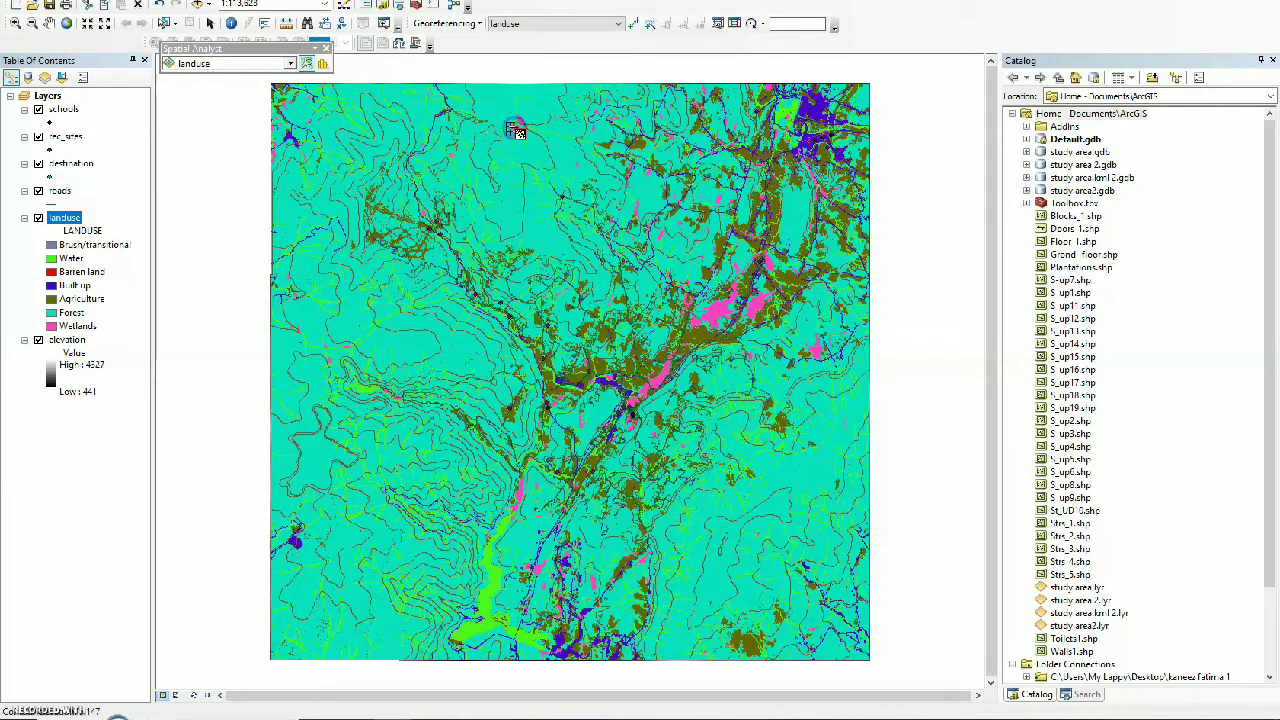
pyautogui.click(537, 148)
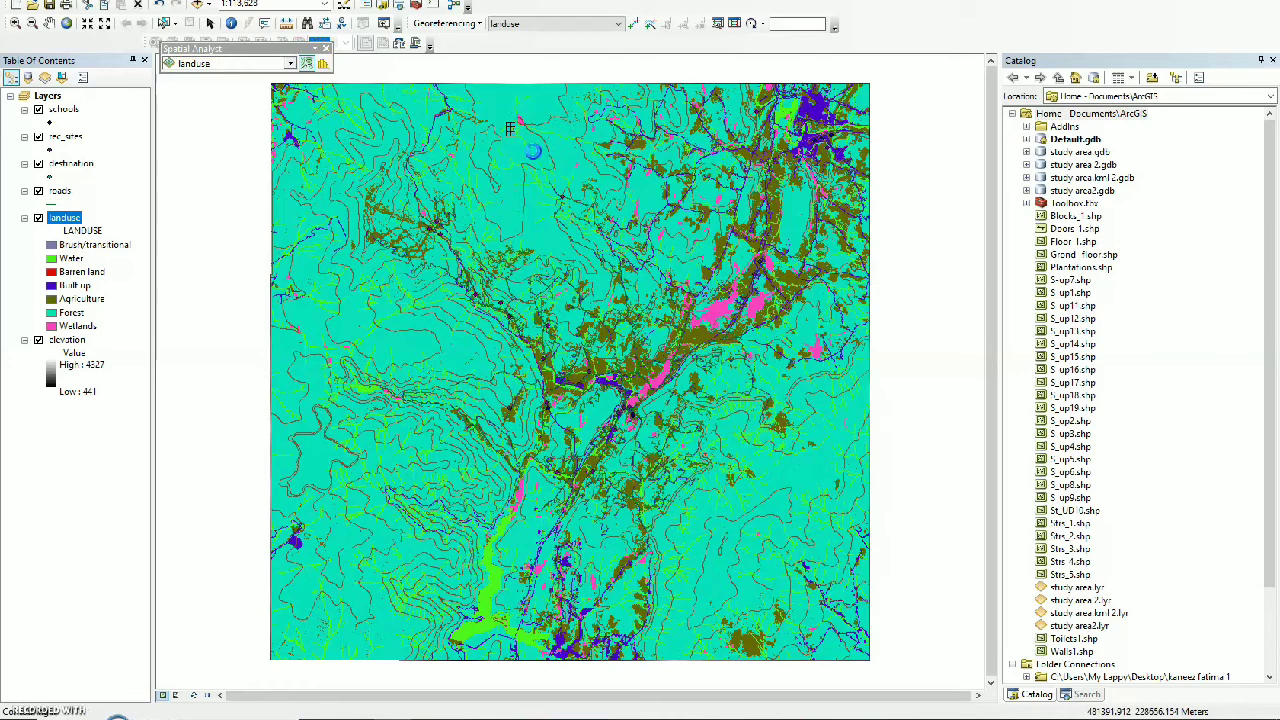
pyautogui.click(597, 196)
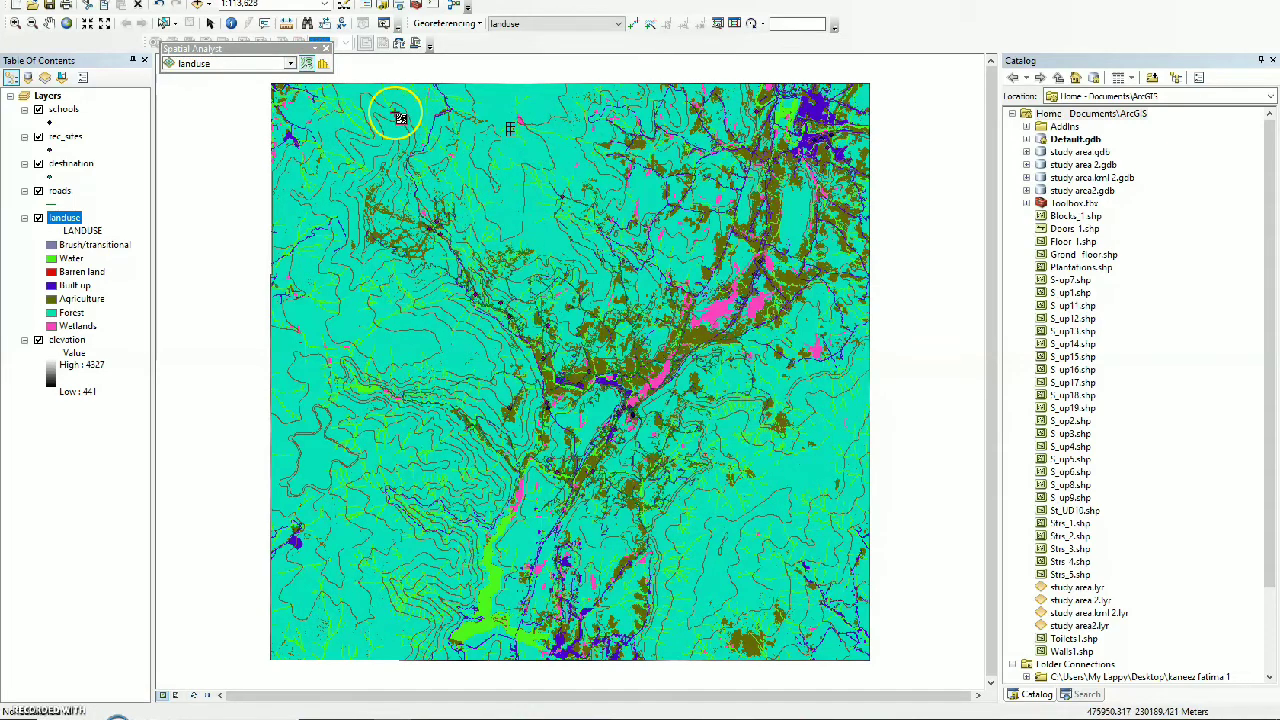
# Set elevation as the Spatial Analyst layer again, view its histogram and close it
pyautogui.click(290, 63)
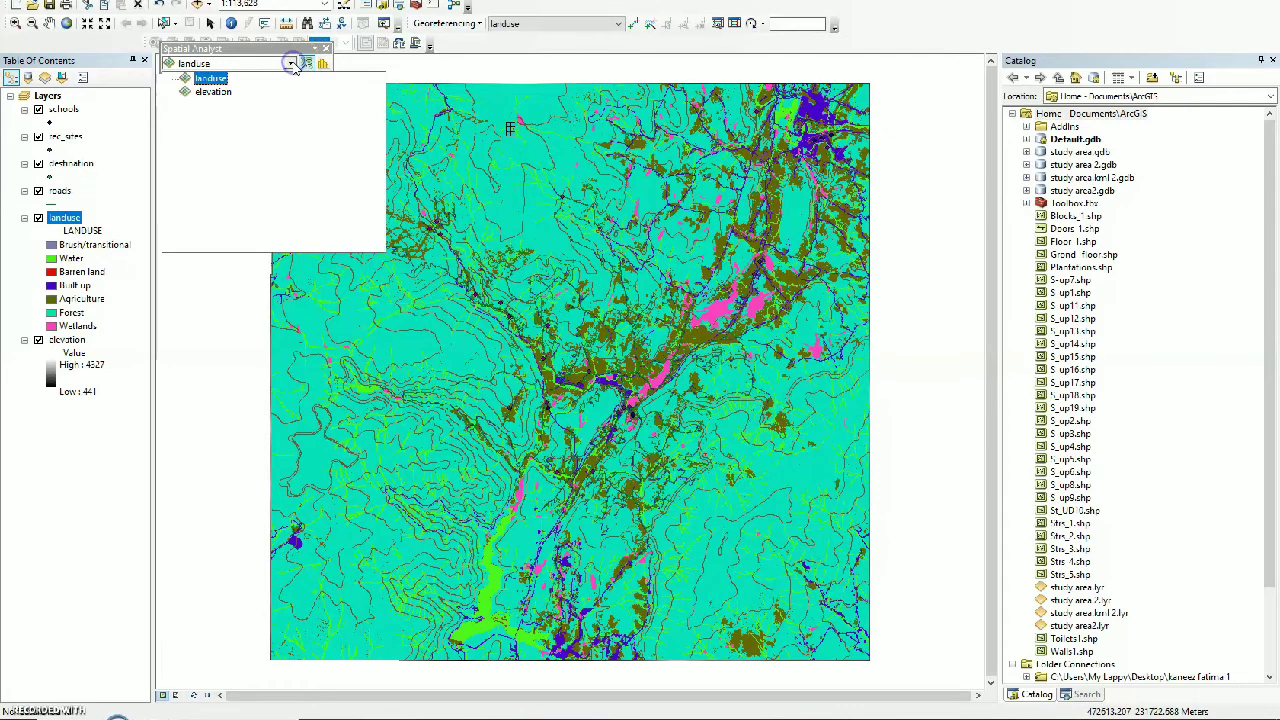
pyautogui.click(214, 93)
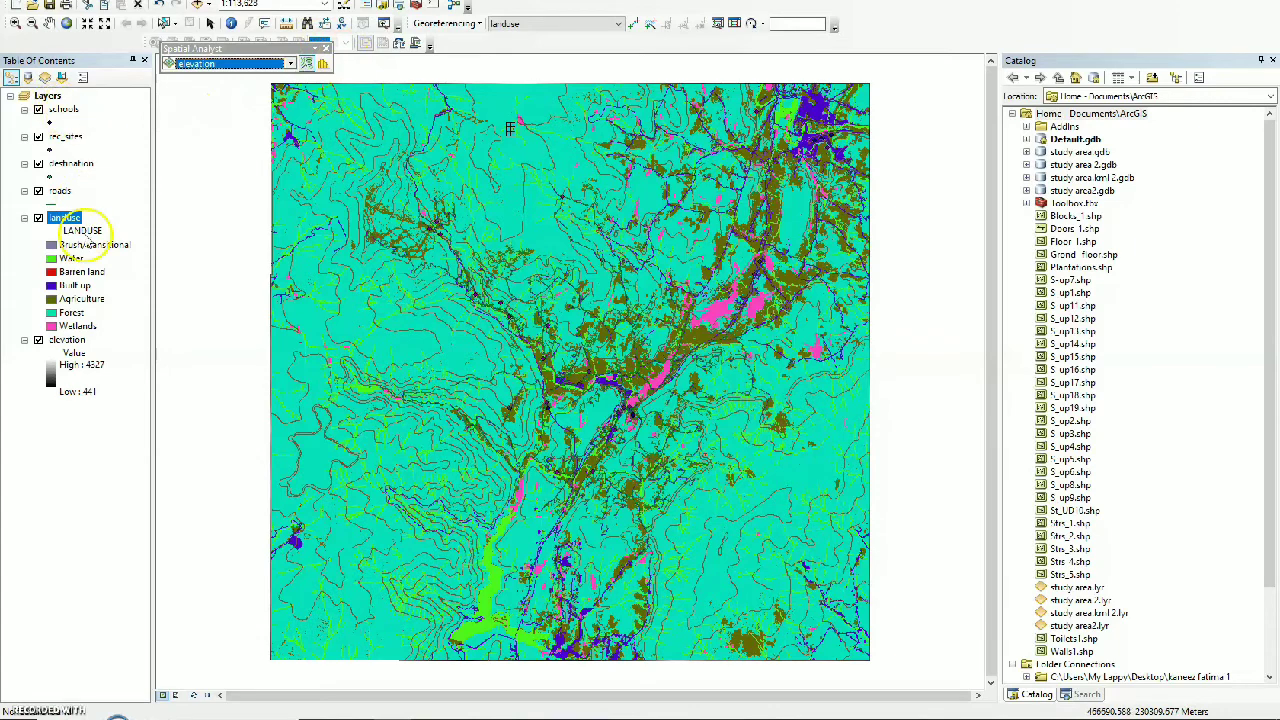
pyautogui.click(323, 64)
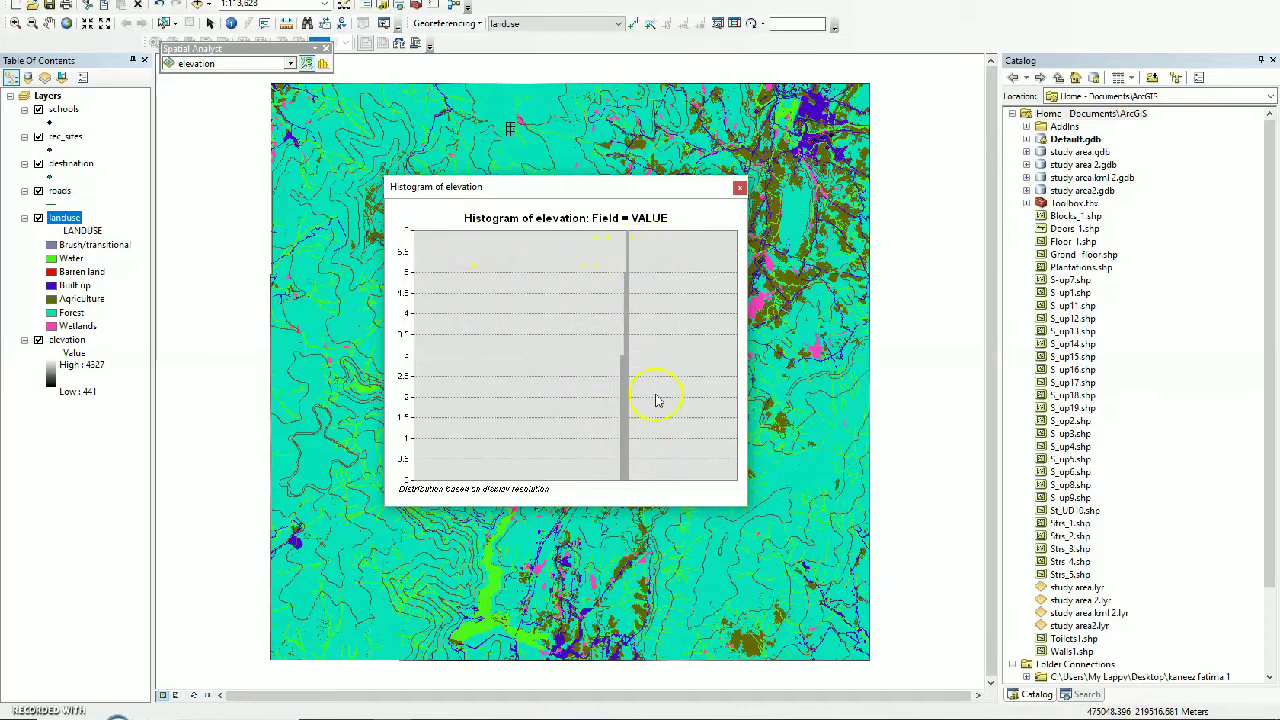
pyautogui.click(740, 188)
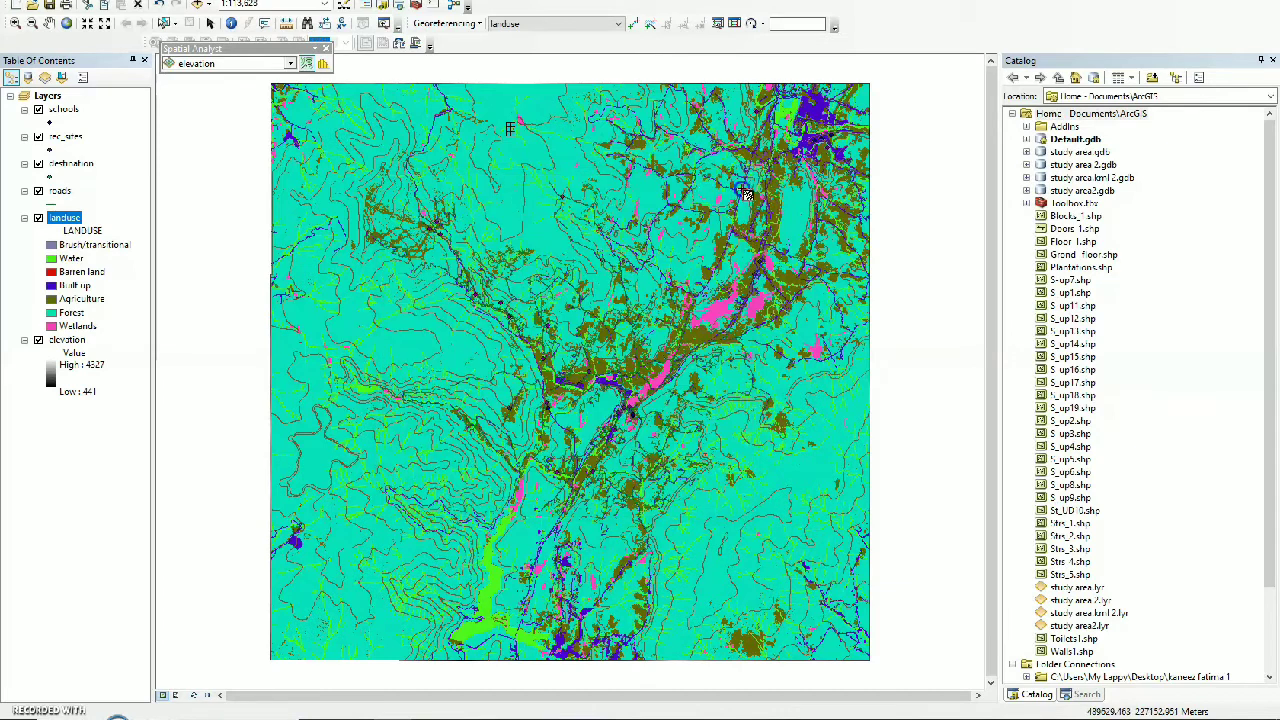
pyautogui.click(290, 64)
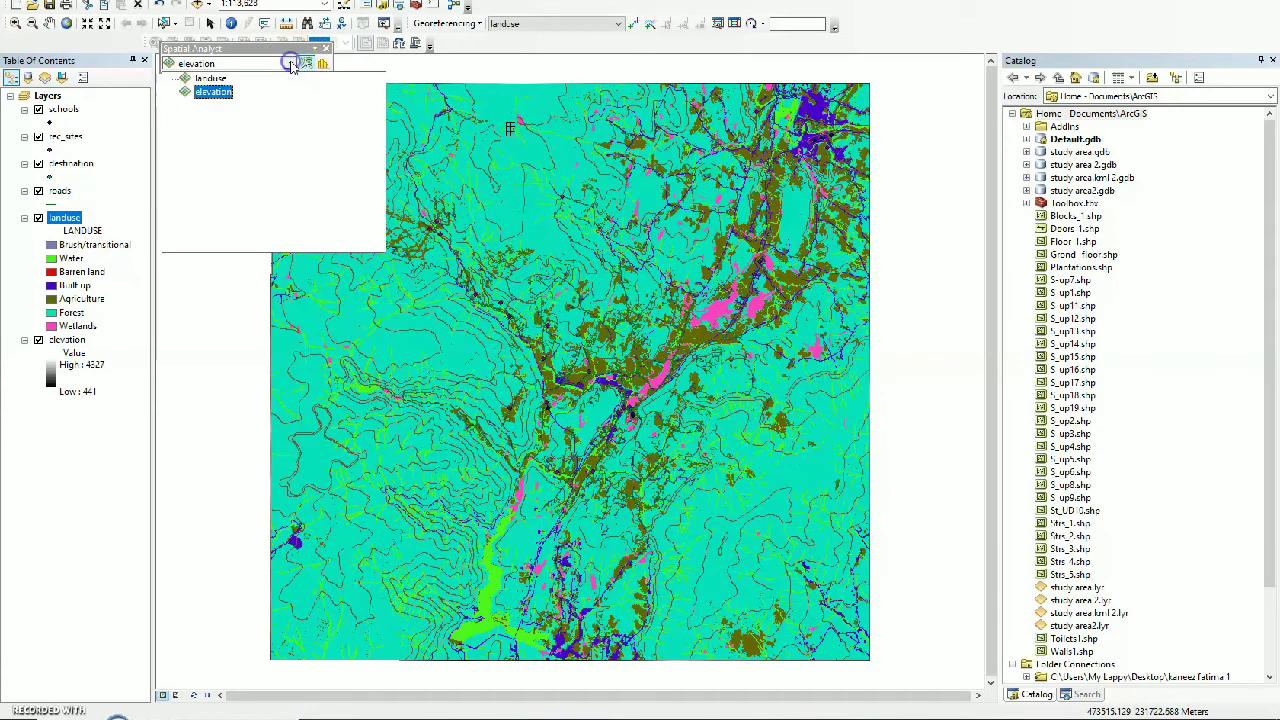
pyautogui.click(369, 60)
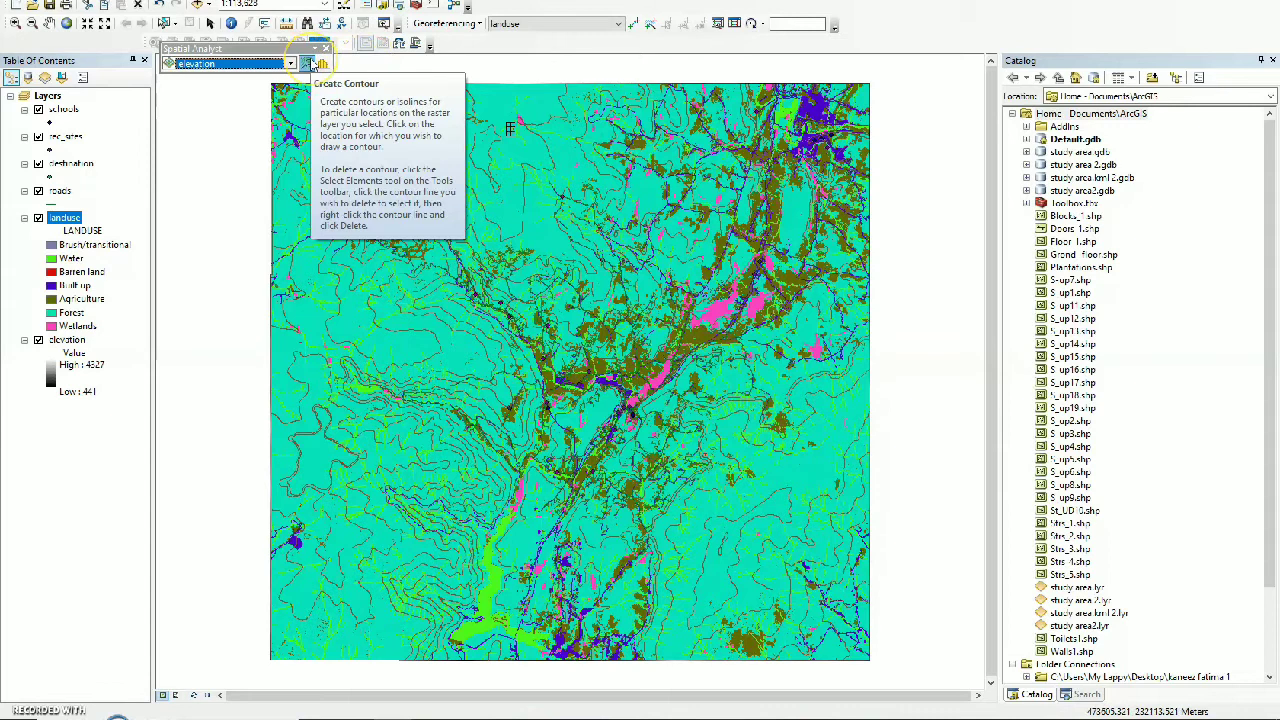
pyautogui.click(310, 63)
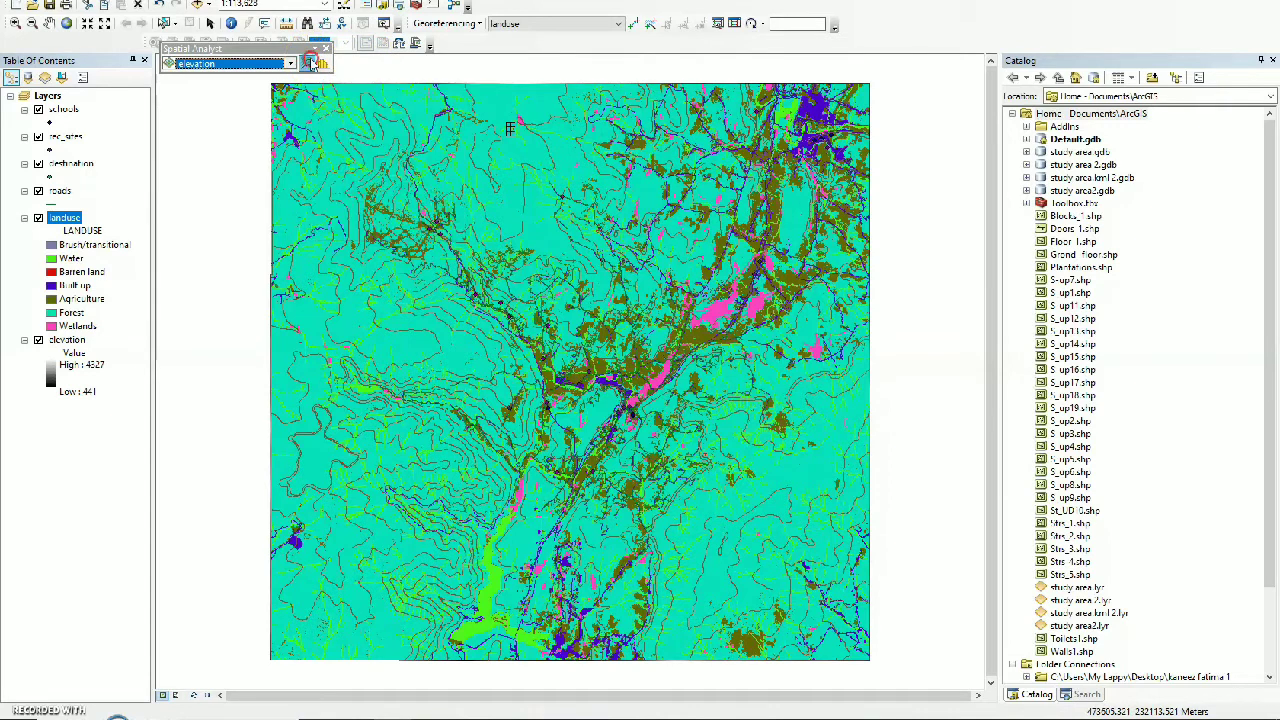
pyautogui.rightClick(312, 63)
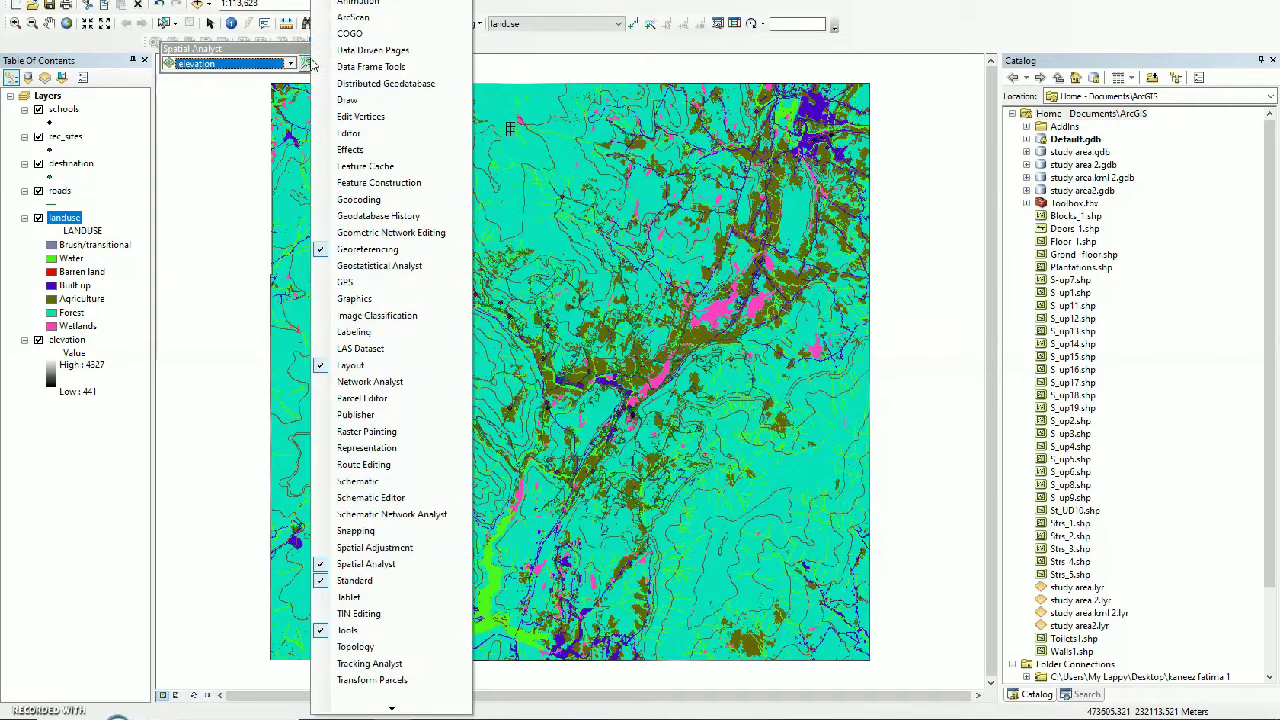
pyautogui.click(220, 129)
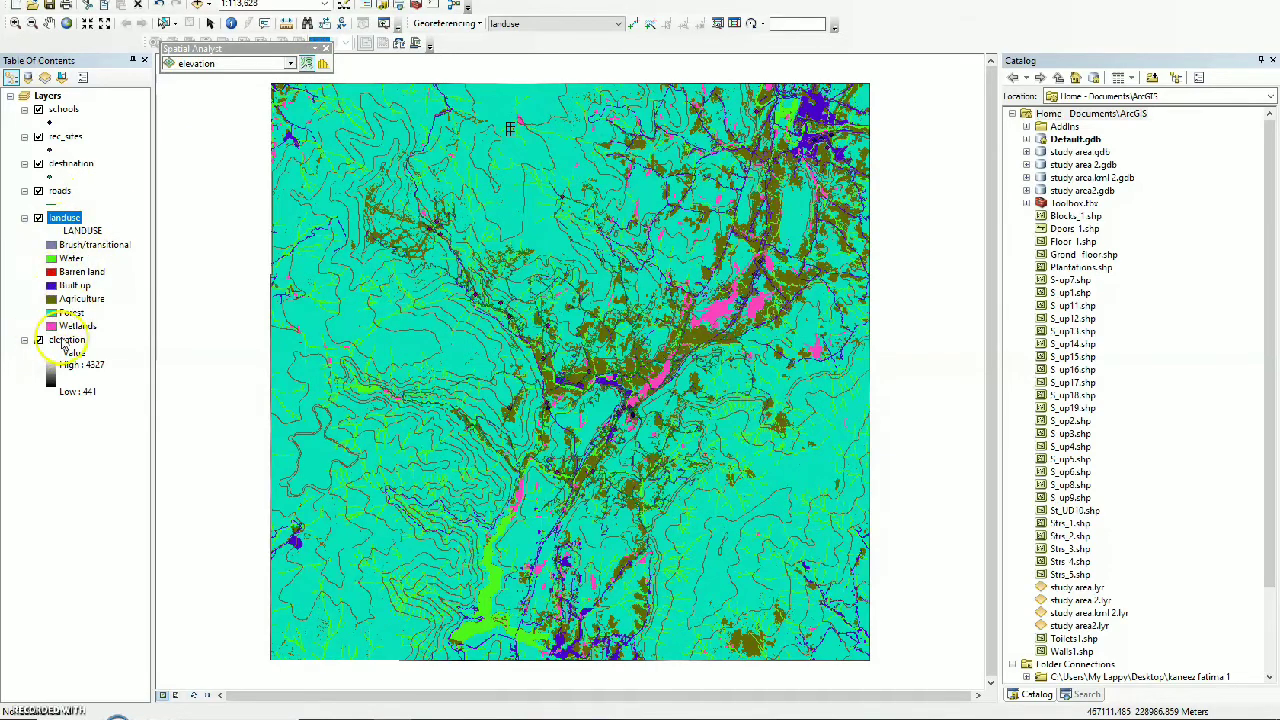
# Review the General and Symbology settings in the elevation layer's properties, and close them without changes
pyautogui.keyDown('ctrl'); pyautogui.click(66, 340); pyautogui.keyUp('ctrl')
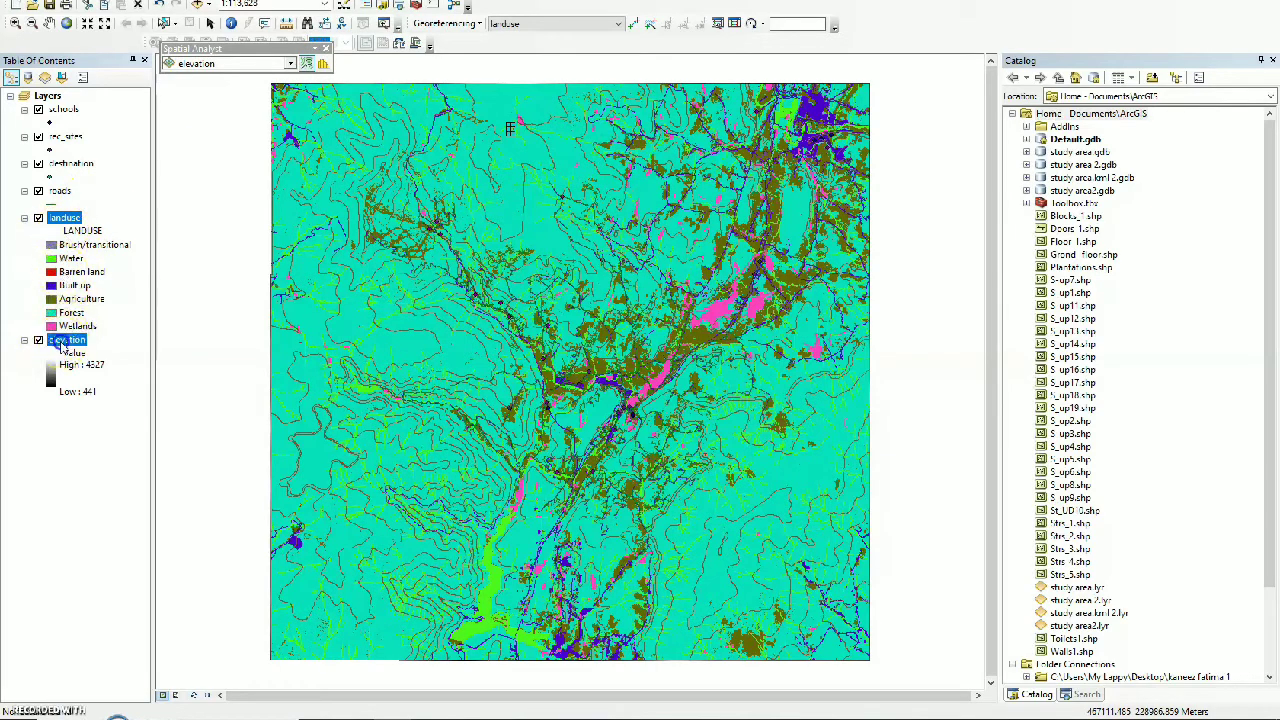
pyautogui.click(63, 341)
pyautogui.rightClick(60, 341)
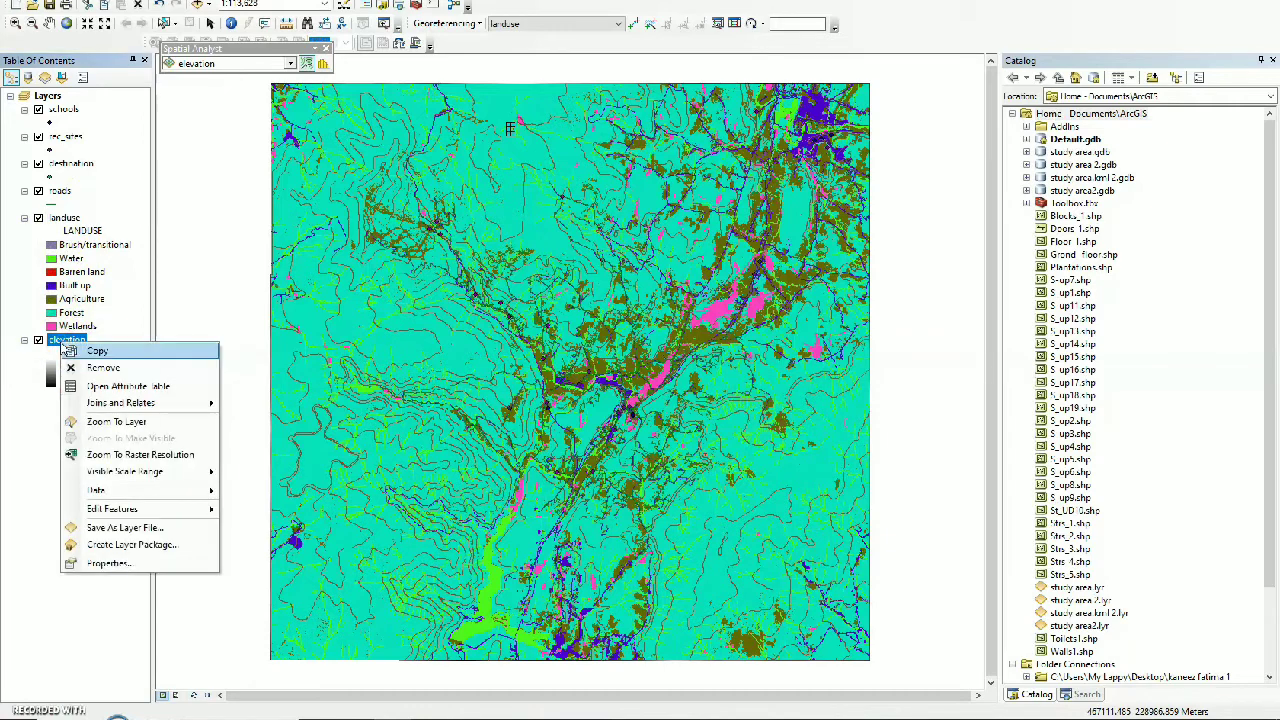
pyautogui.click(111, 566)
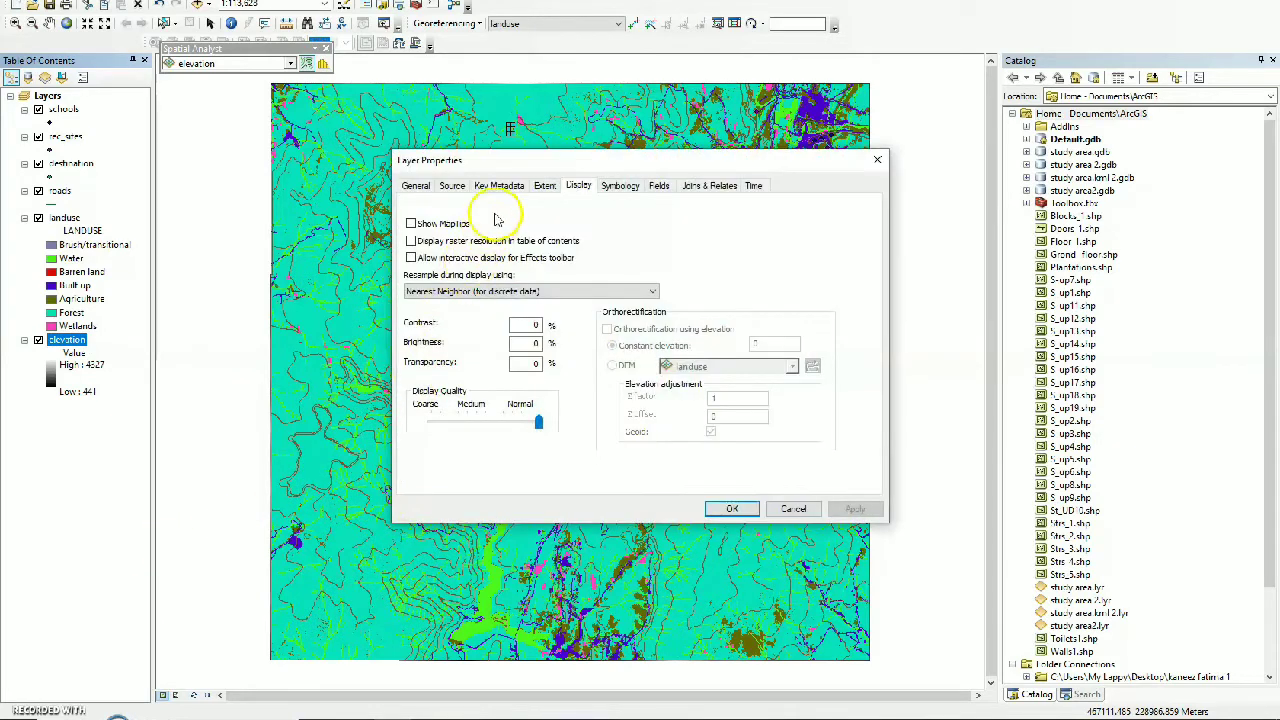
pyautogui.click(416, 187)
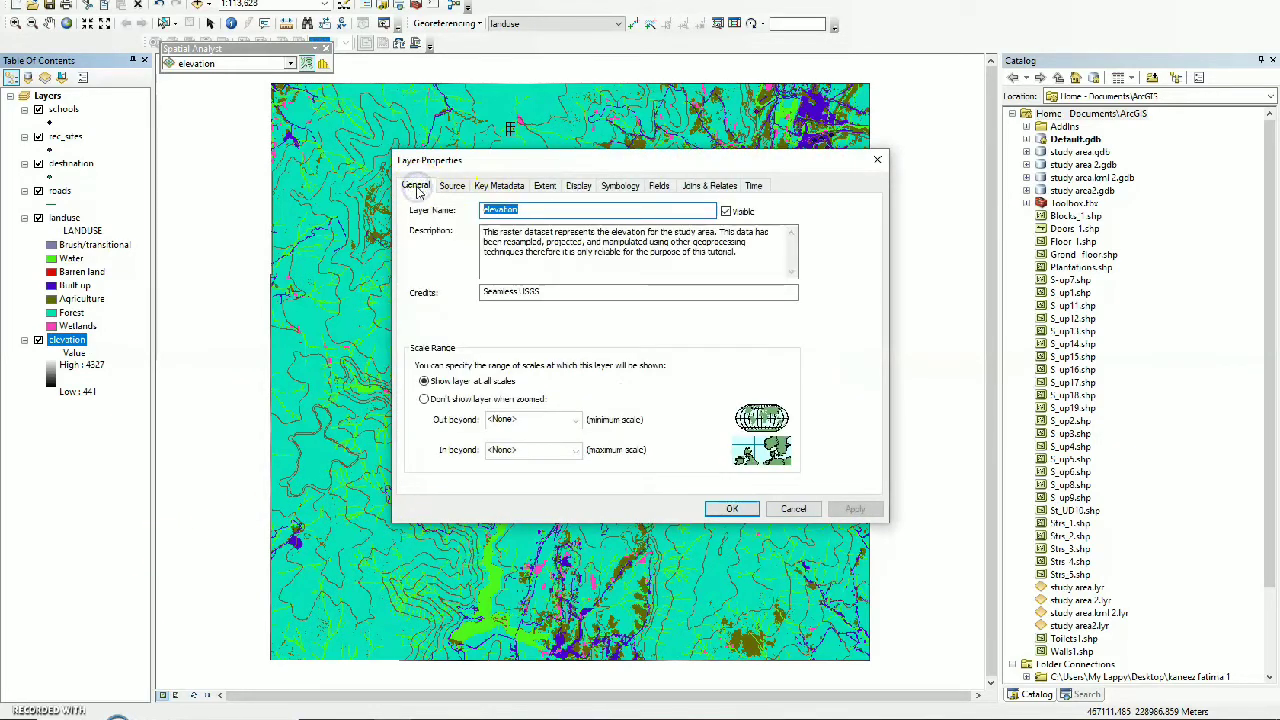
pyautogui.click(618, 188)
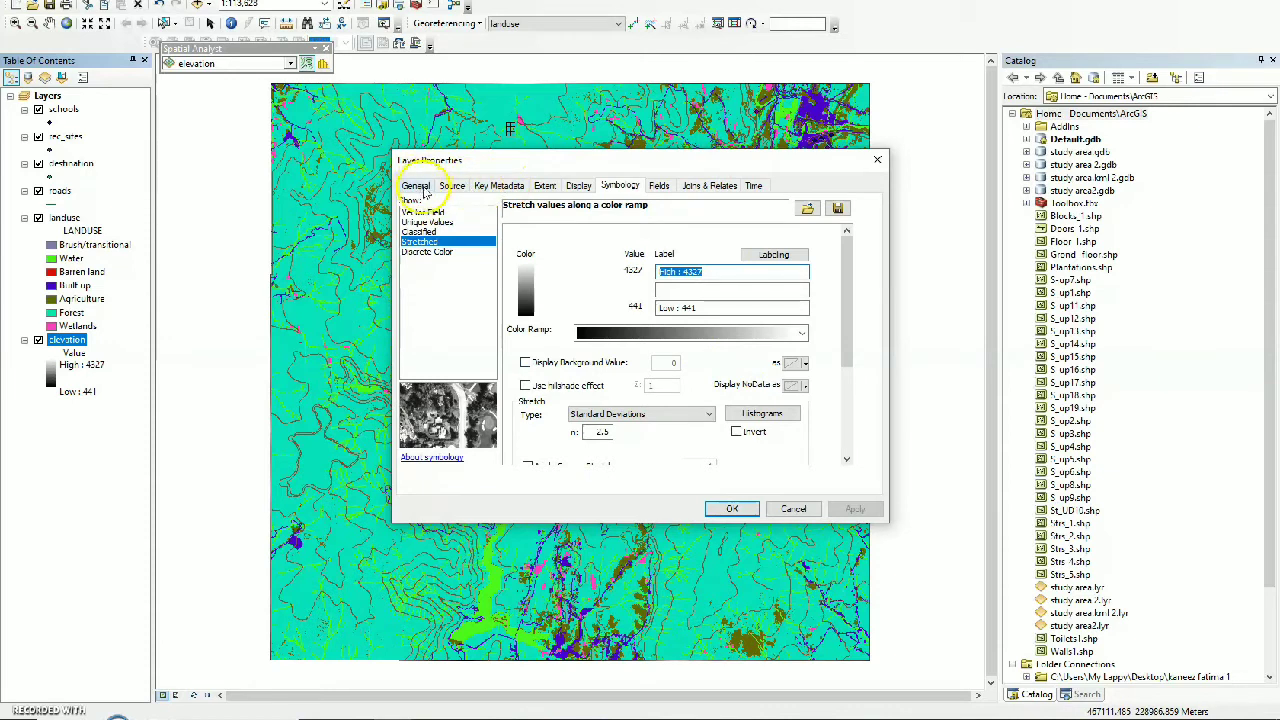
pyautogui.click(418, 186)
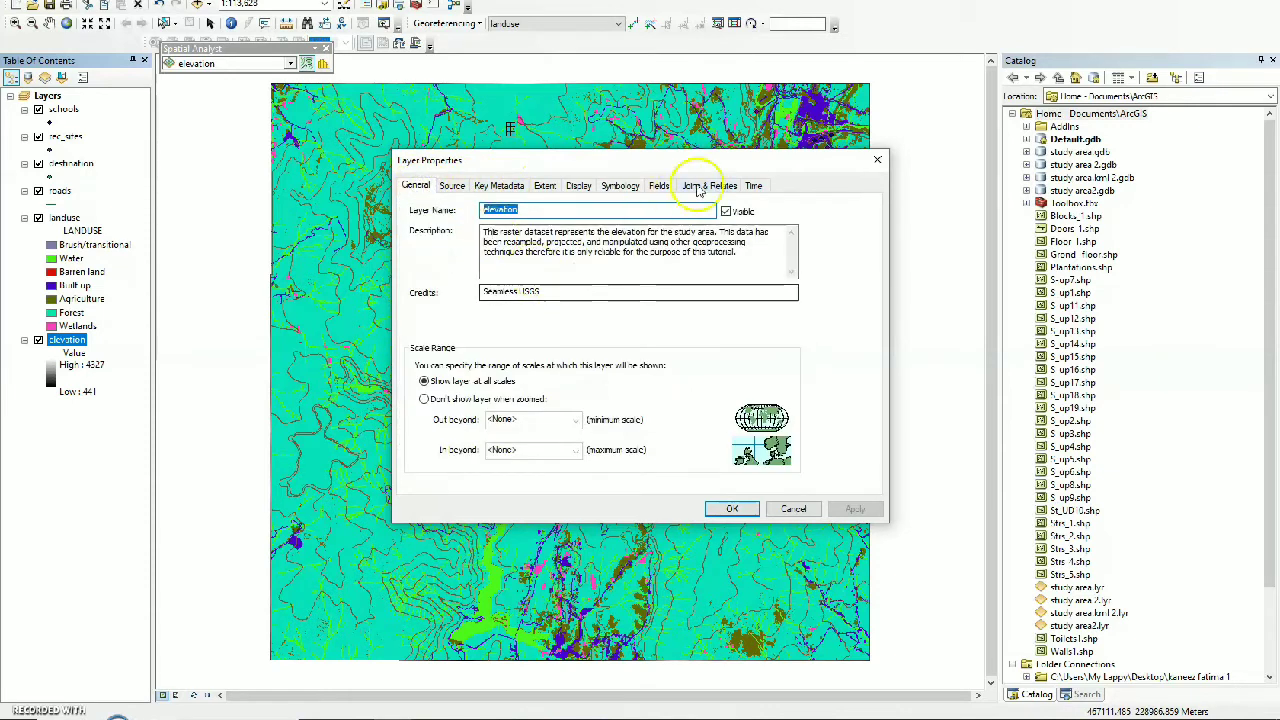
pyautogui.click(878, 162)
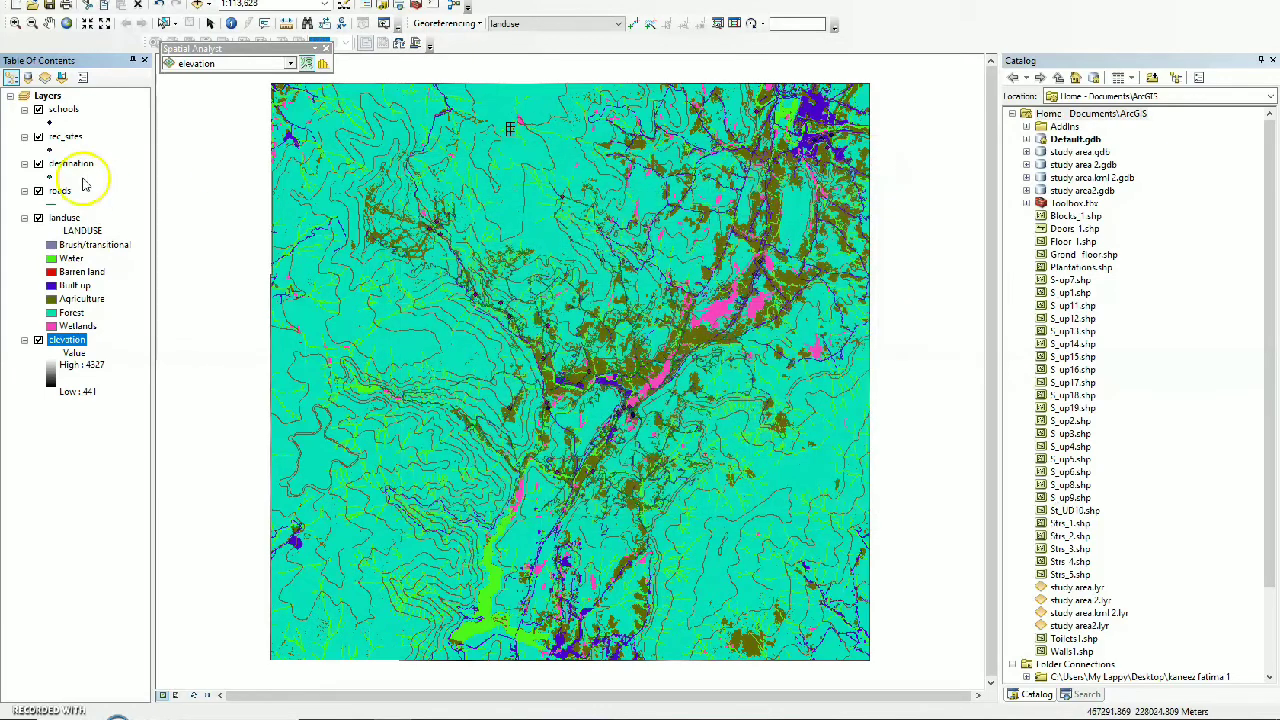
# Turn off the schools, rec_sites, destination, roads, landuse and elevation layers, leaving only the contour lines displayed
pyautogui.click(38, 109)
pyautogui.click(38, 137)
pyautogui.click(38, 163)
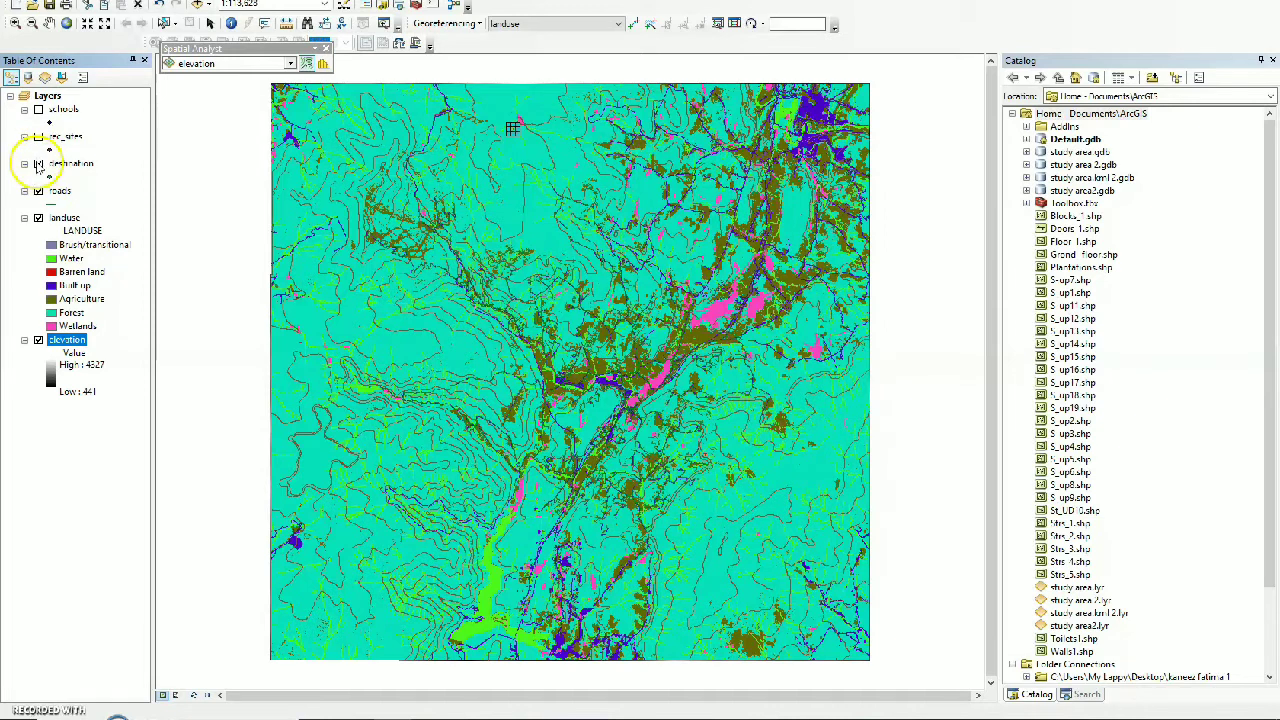
pyautogui.click(38, 191)
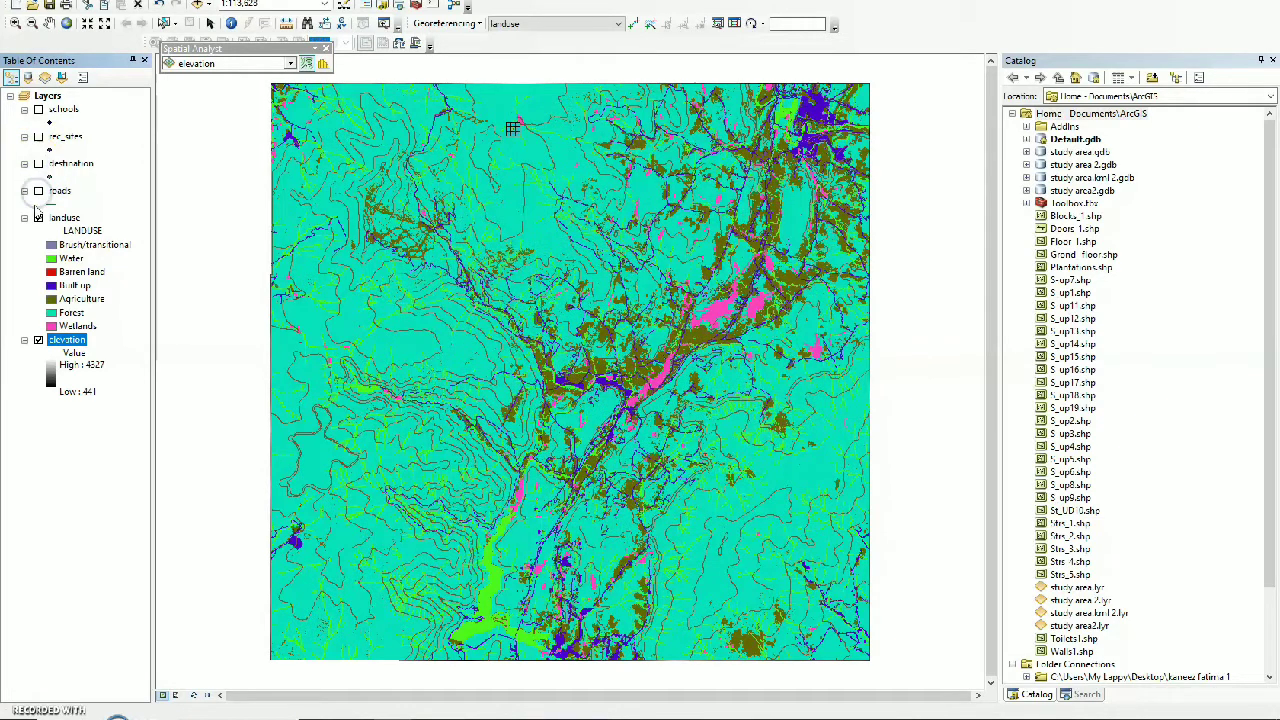
pyautogui.click(36, 218)
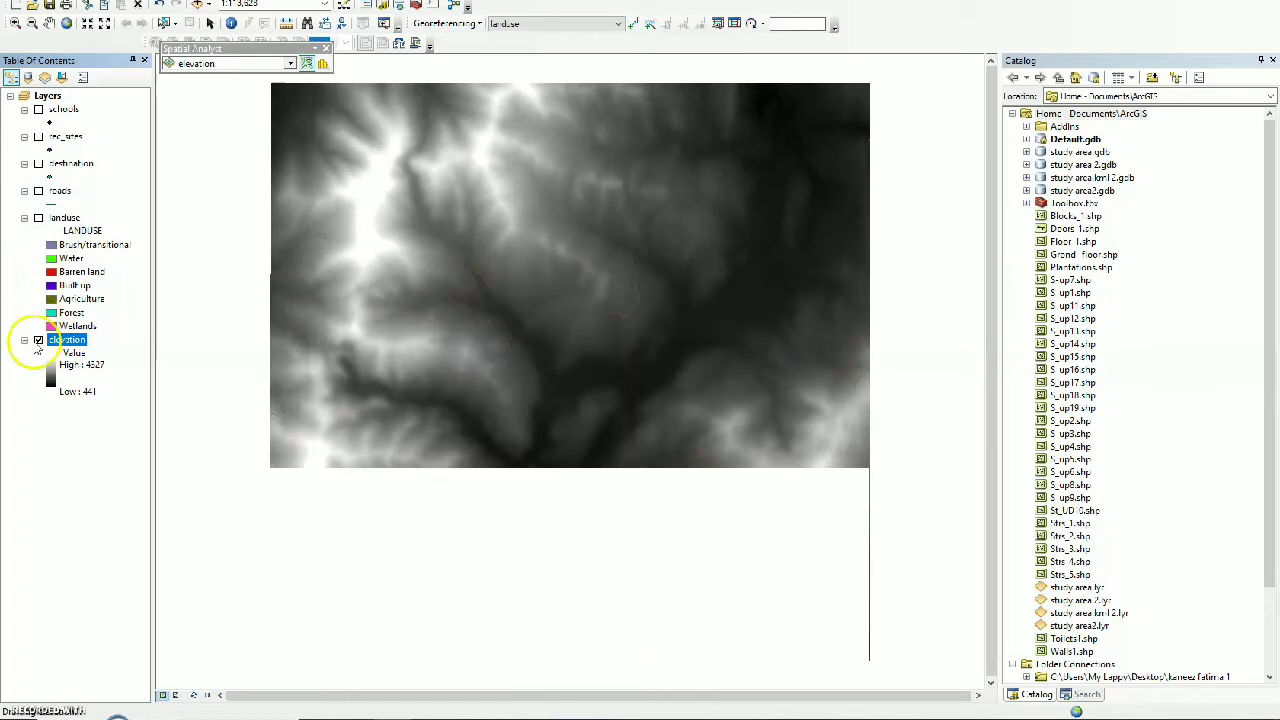
pyautogui.click(38, 341)
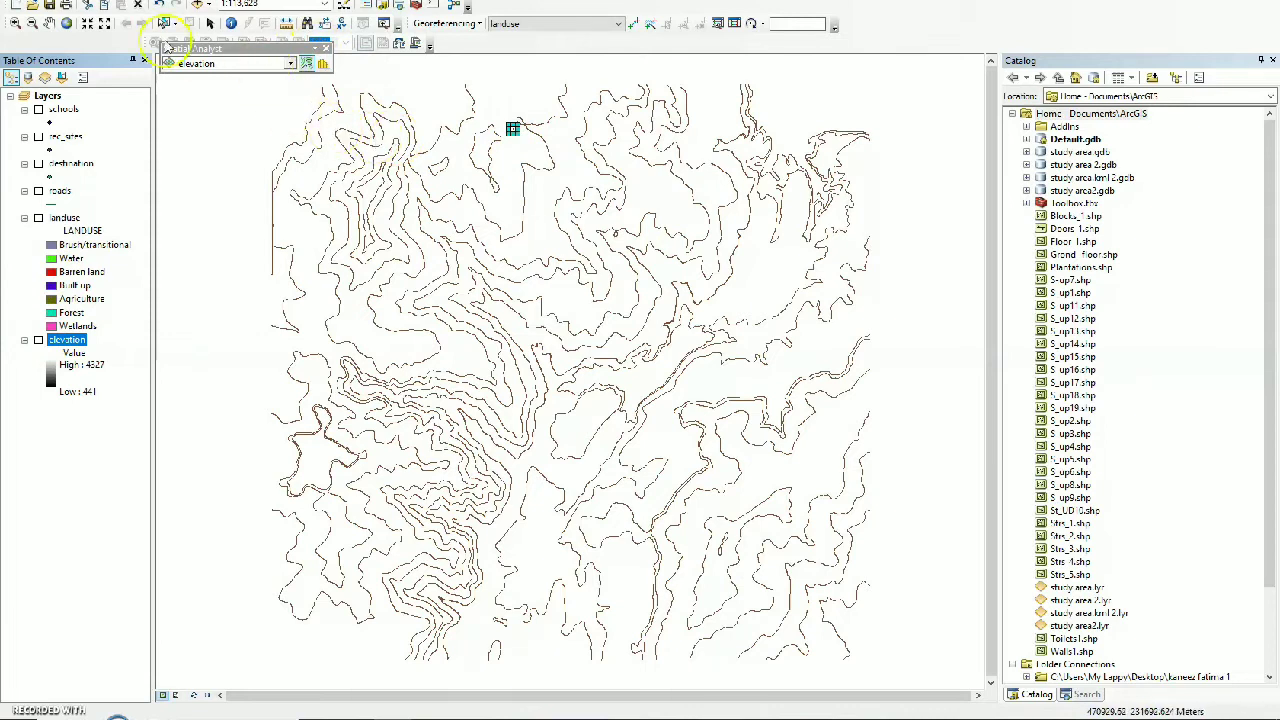
pyautogui.click(50, 22)
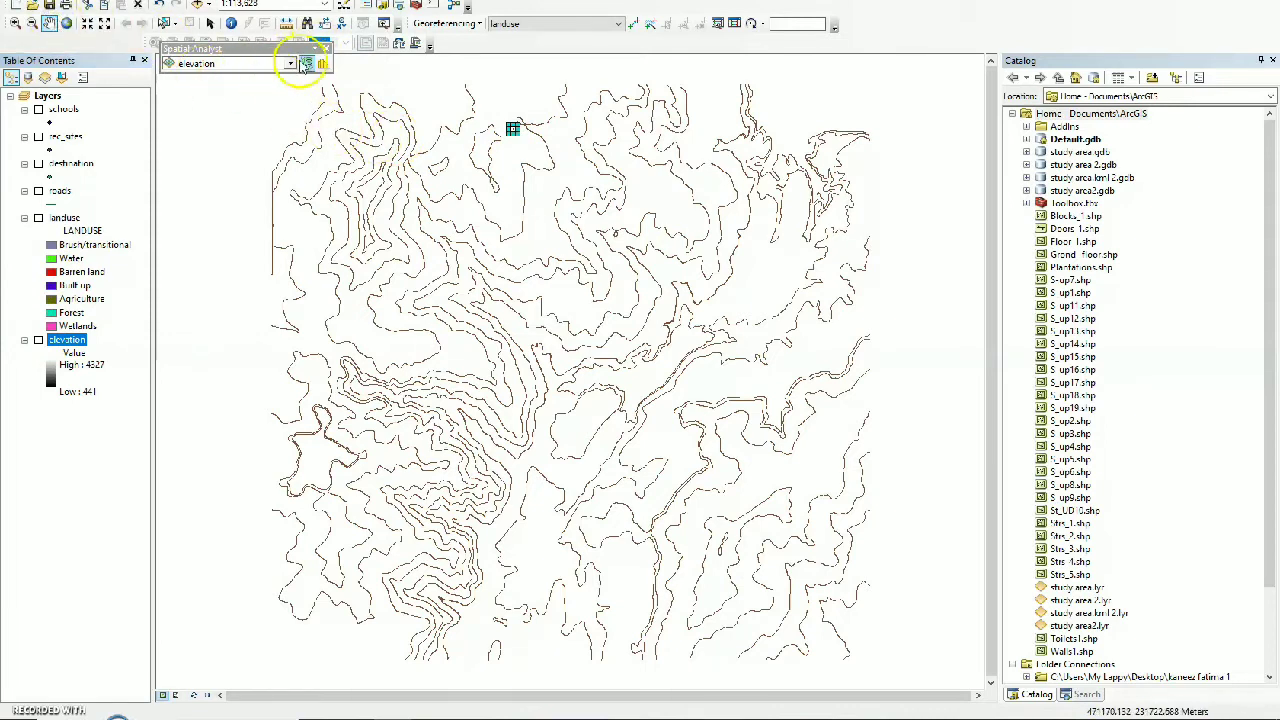
pyautogui.moveTo(449, 209)
pyautogui.mouseDown()
pyautogui.moveTo(378, 213)
pyautogui.moveTo(486, 266)
pyautogui.moveTo(434, 211)
pyautogui.mouseUp()
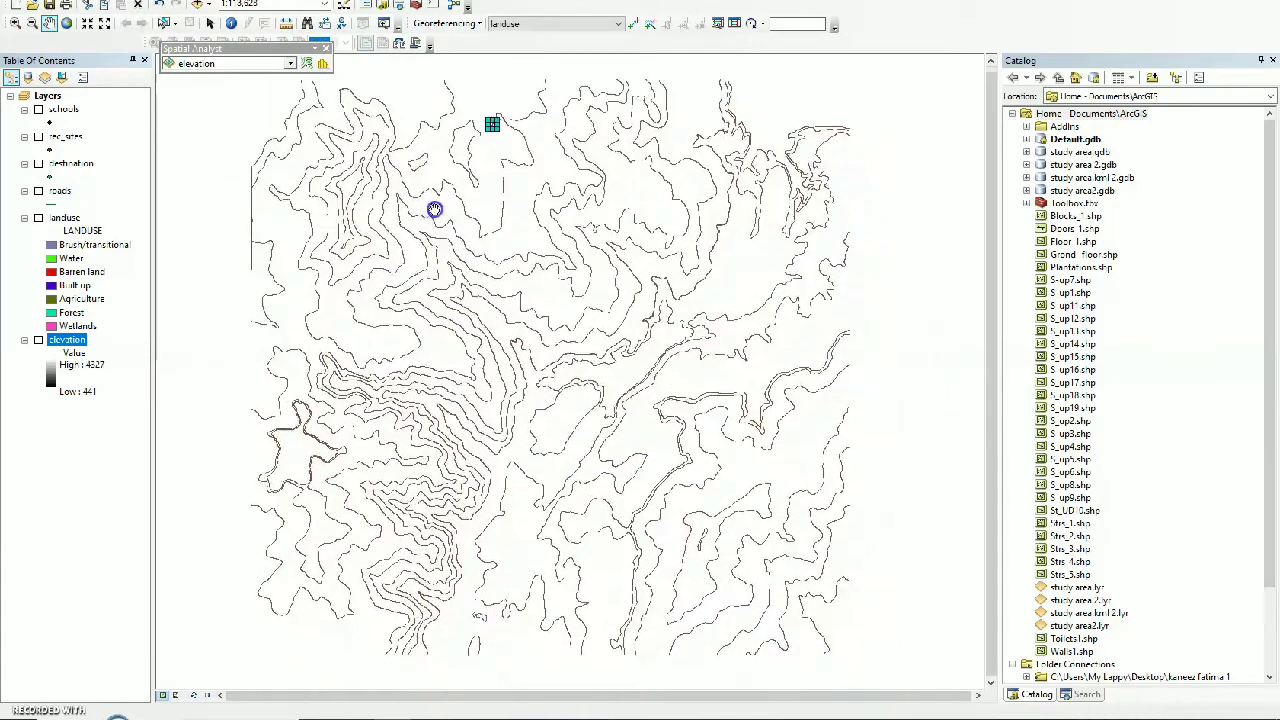